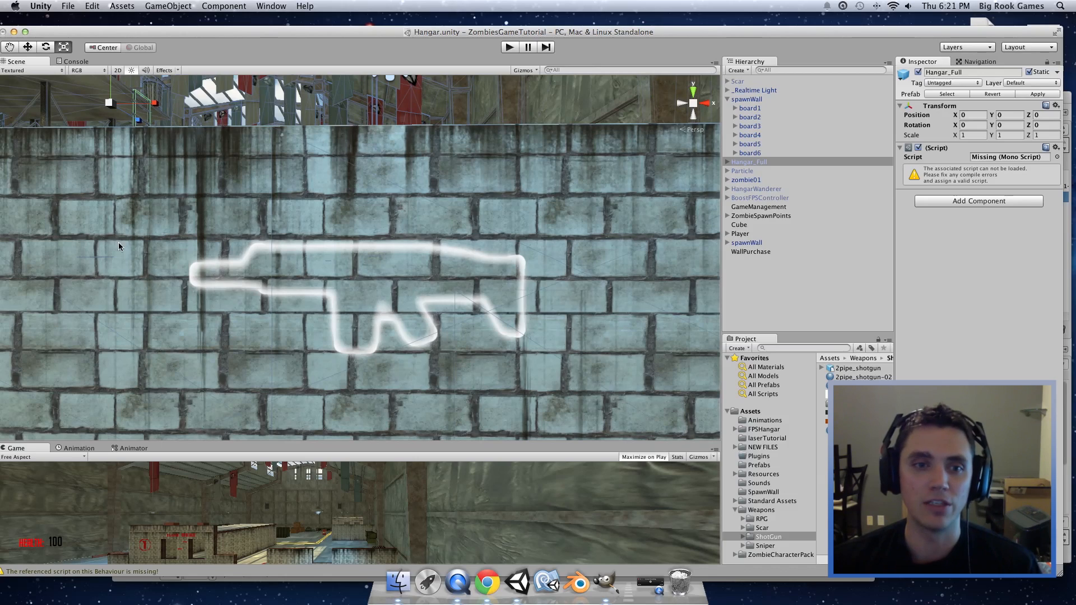
# Step: Zoom out, orbit and pan the Scene view from the gun-outline wall to the open area below the containers
pyautogui.scroll(-10, 223, 291)
pyautogui.moveTo(223, 292); pyautogui.dragTo(293, 296, button='middle')
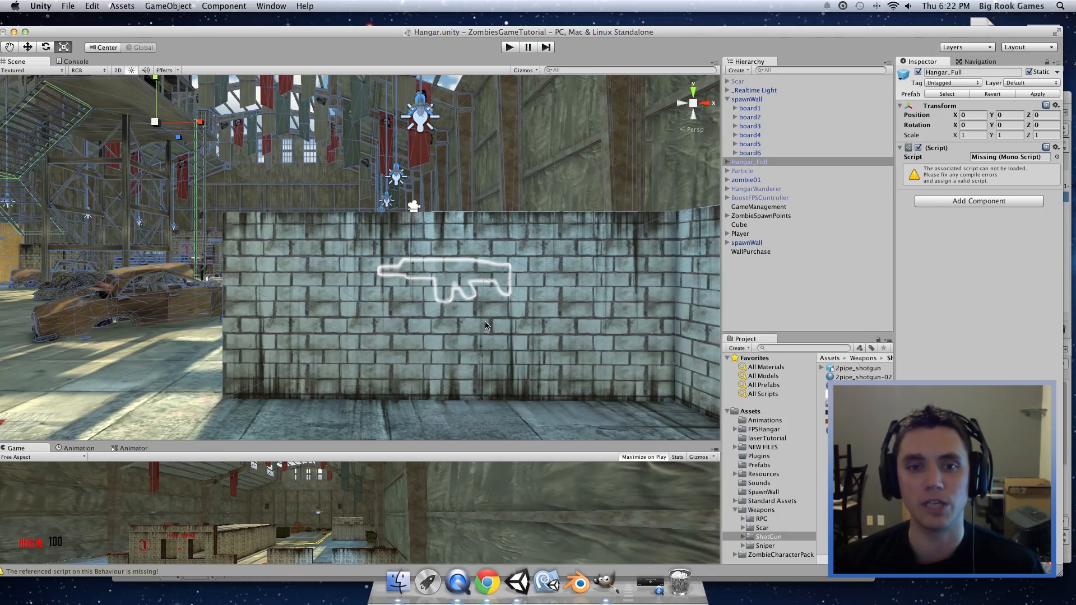
pyautogui.scroll(-3, 499, 309)
pyautogui.scroll(12, 489, 338)
pyautogui.scroll(-5, 490, 350)
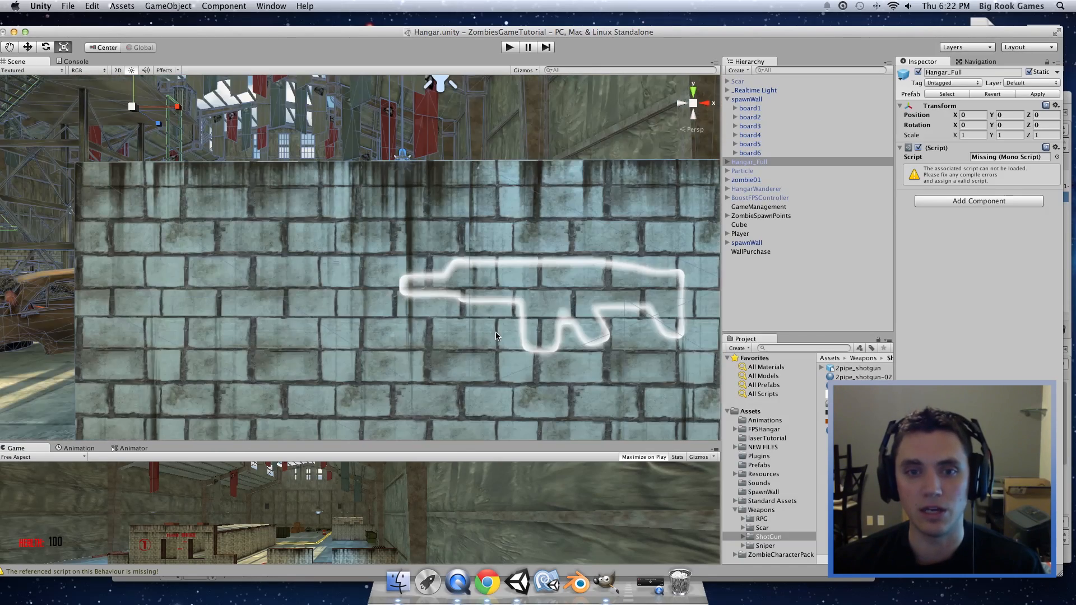
pyautogui.keyDown('alt'); pyautogui.moveTo(495, 332); pyautogui.dragTo(468, 303); pyautogui.keyUp('alt')
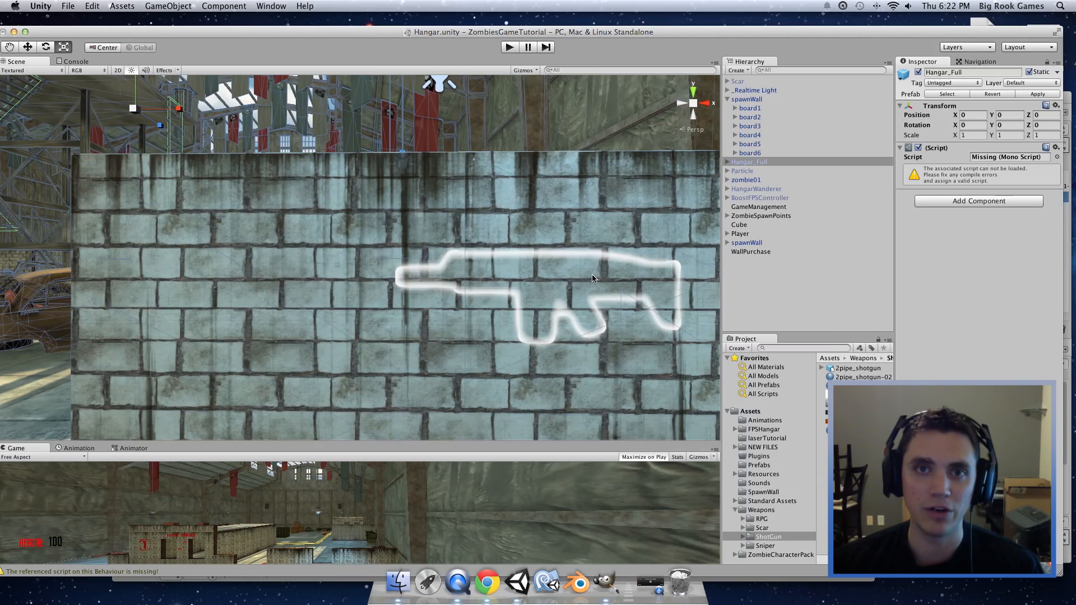
pyautogui.moveTo(563, 272); pyautogui.dragTo(529, 230, button='middle')
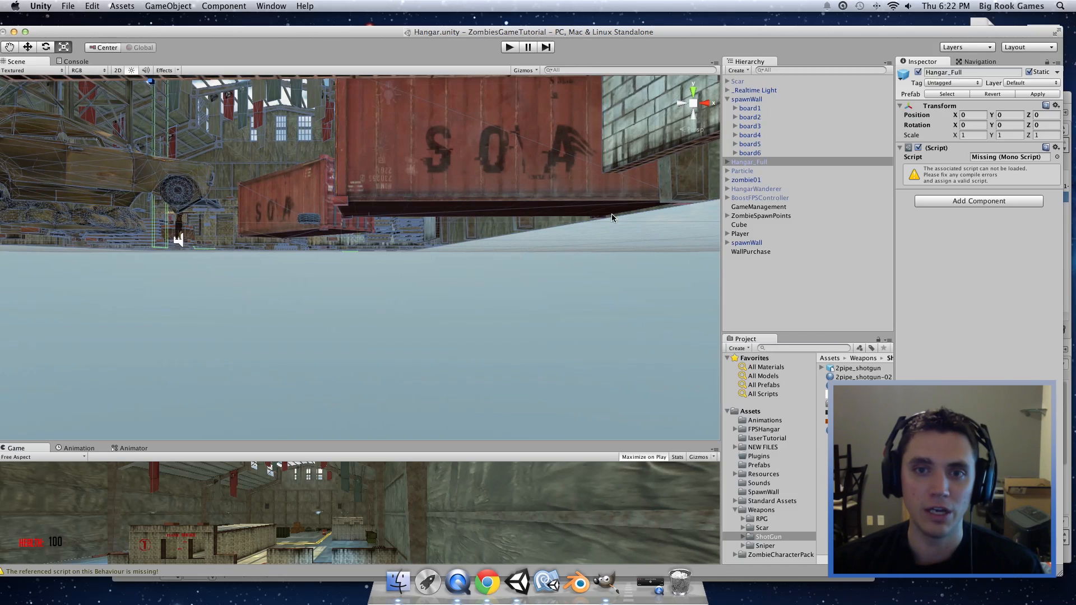
pyautogui.click(249, 7)
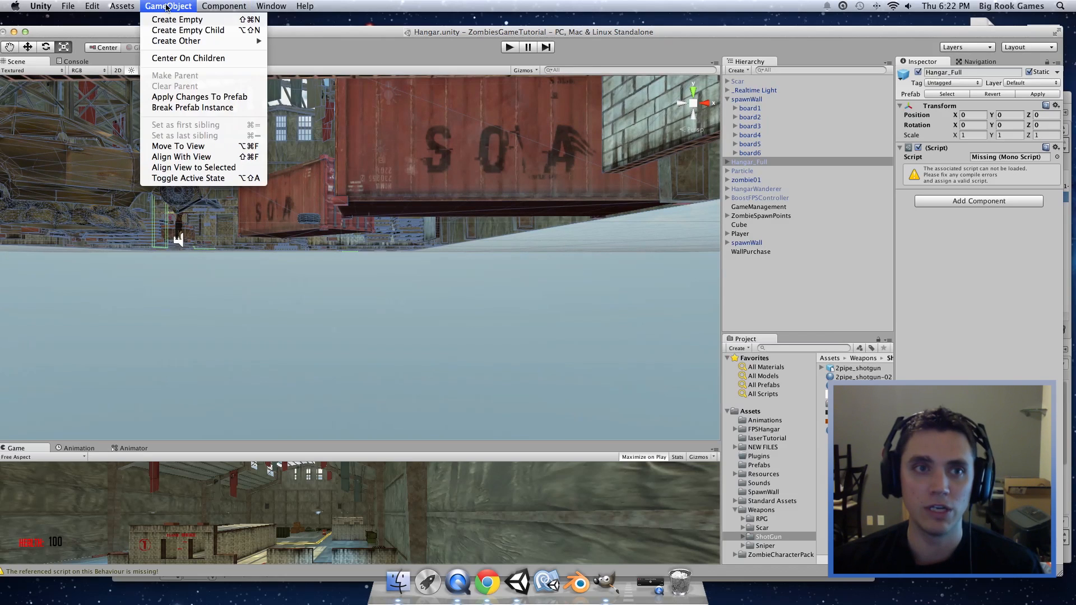
# Step: Add a Quad to the scene and scale it up
pyautogui.moveTo(194, 43)
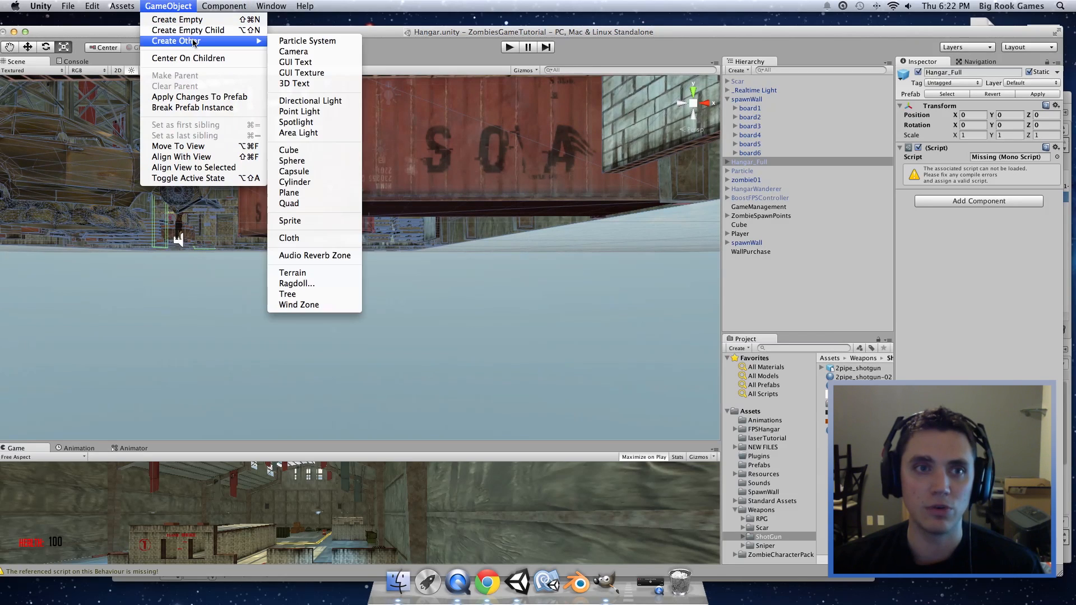
pyautogui.click(305, 203)
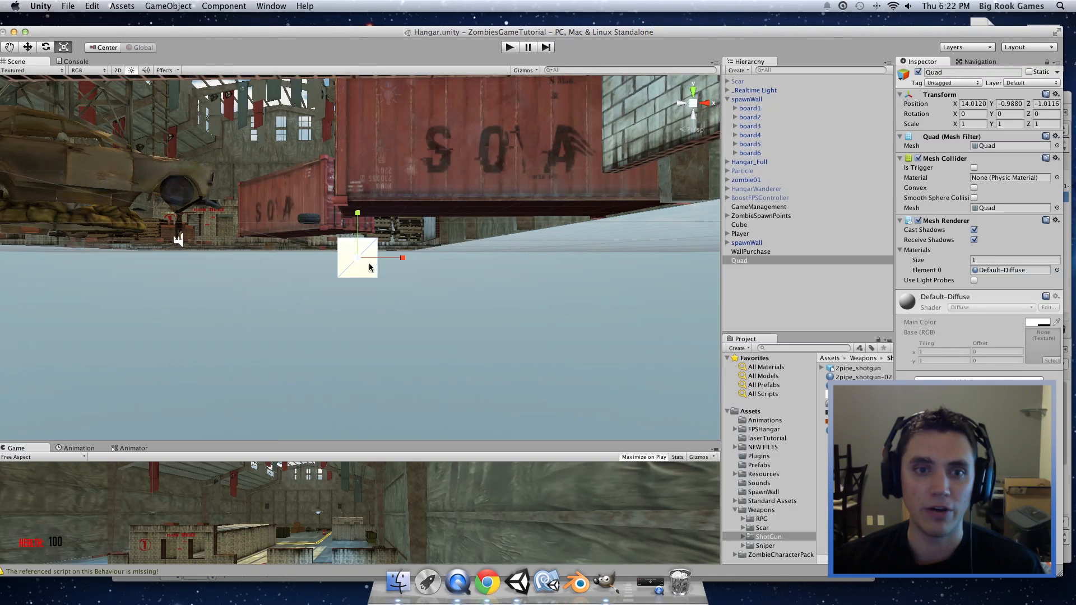
pyautogui.moveTo(358, 258); pyautogui.dragTo(586, 352)
pyautogui.moveTo(609, 369); pyautogui.dragTo(425, 281, button='middle')
pyautogui.click(677, 301)
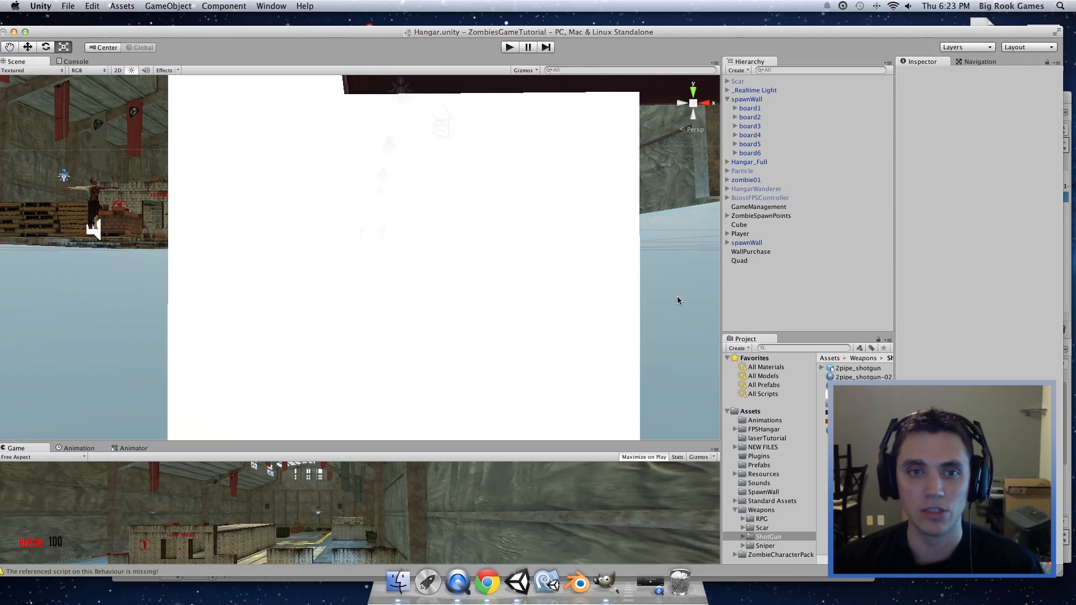
# Step: Place the 2pipe_shotgun model in front of the quad and set its Y rotation to 90
pyautogui.click(762, 538)
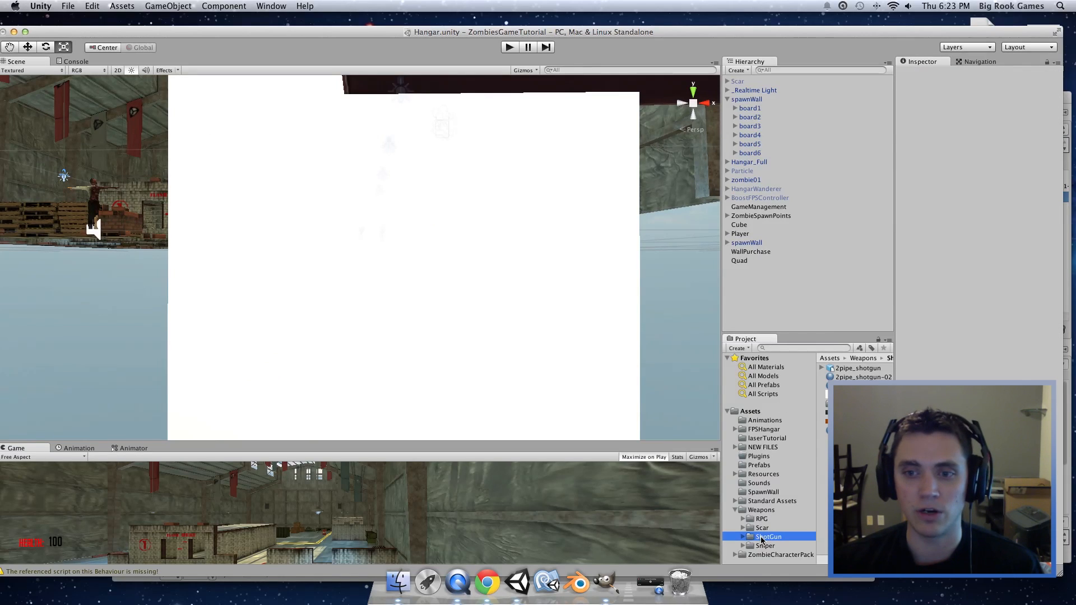
pyautogui.moveTo(858, 368); pyautogui.dragTo(403, 307)
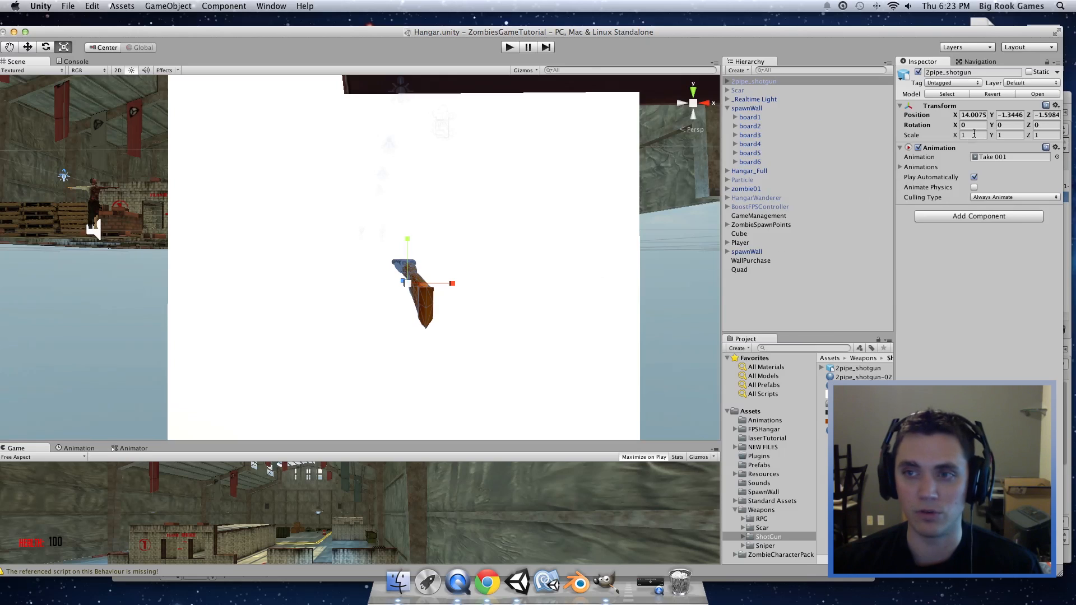
pyautogui.click(1010, 125)
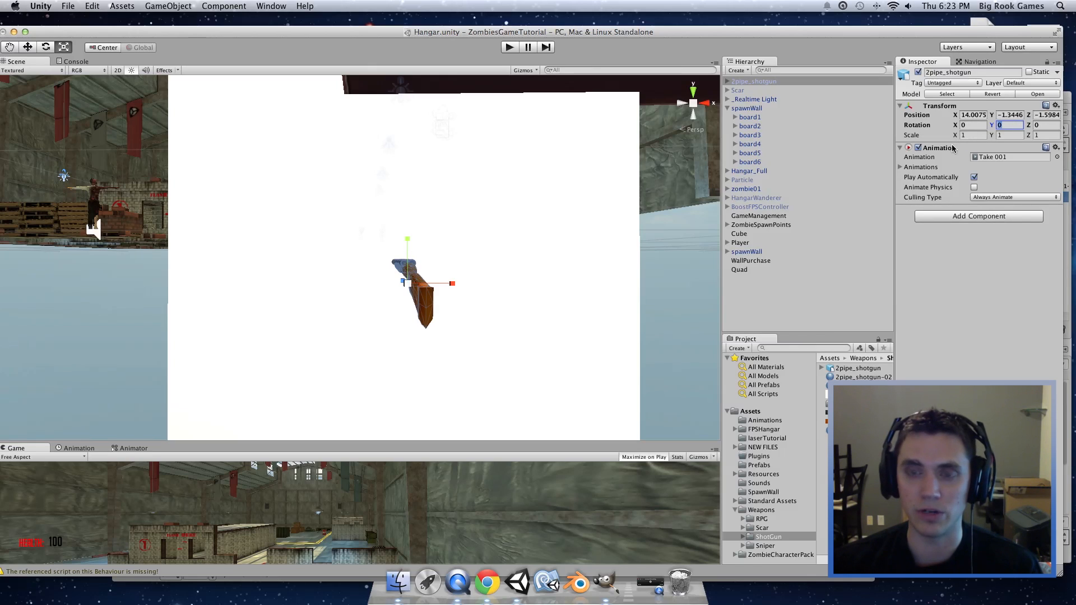
pyautogui.write('9')
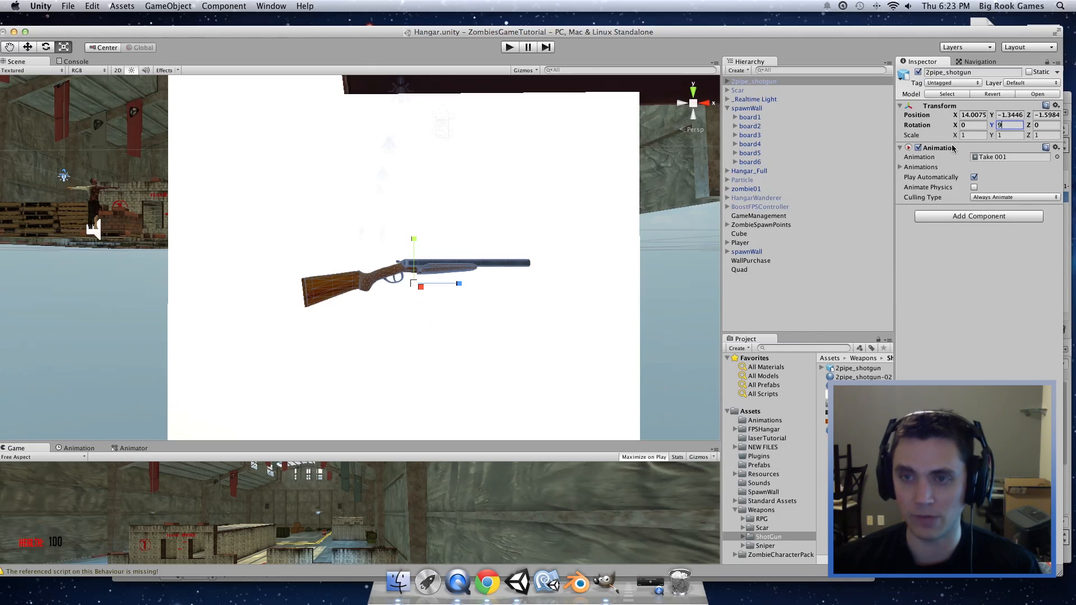
pyautogui.write('880')
pyautogui.click(491, 314)
pyautogui.scroll(4, 491, 314)
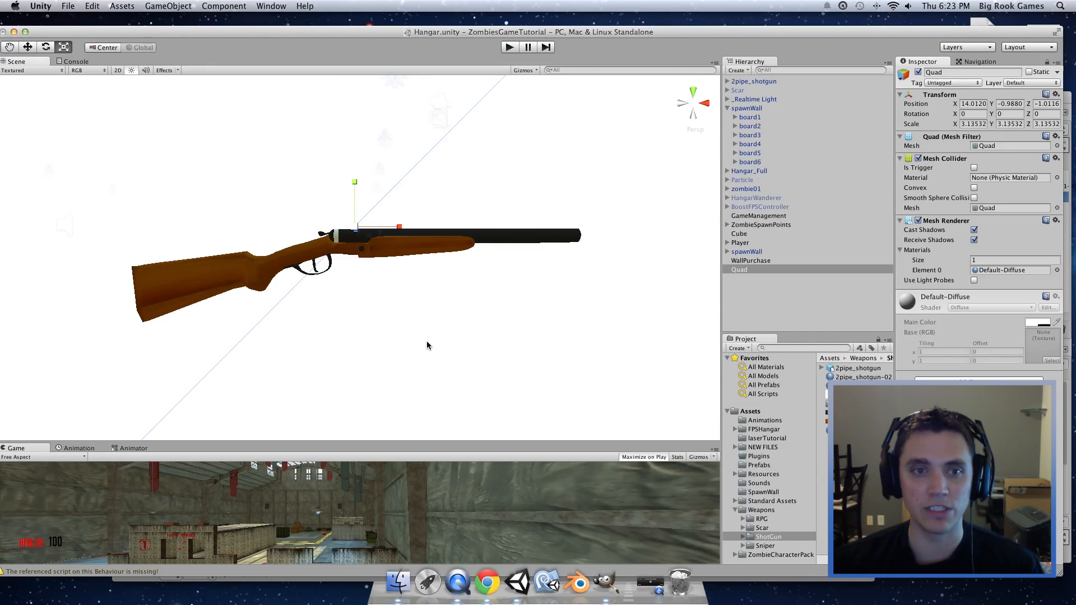
pyautogui.click(772, 293)
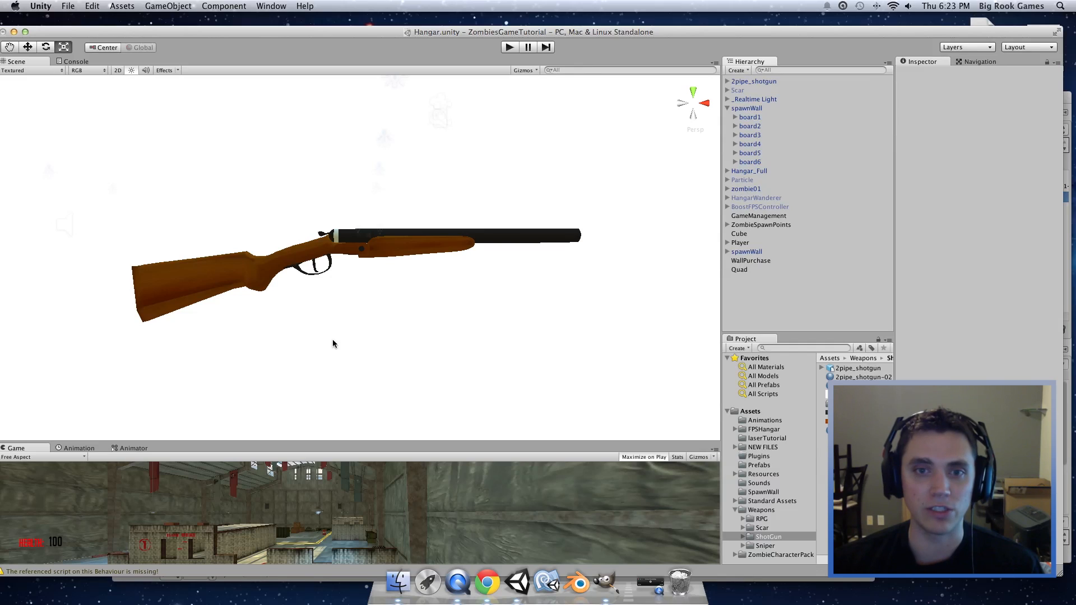
pyautogui.click(118, 70)
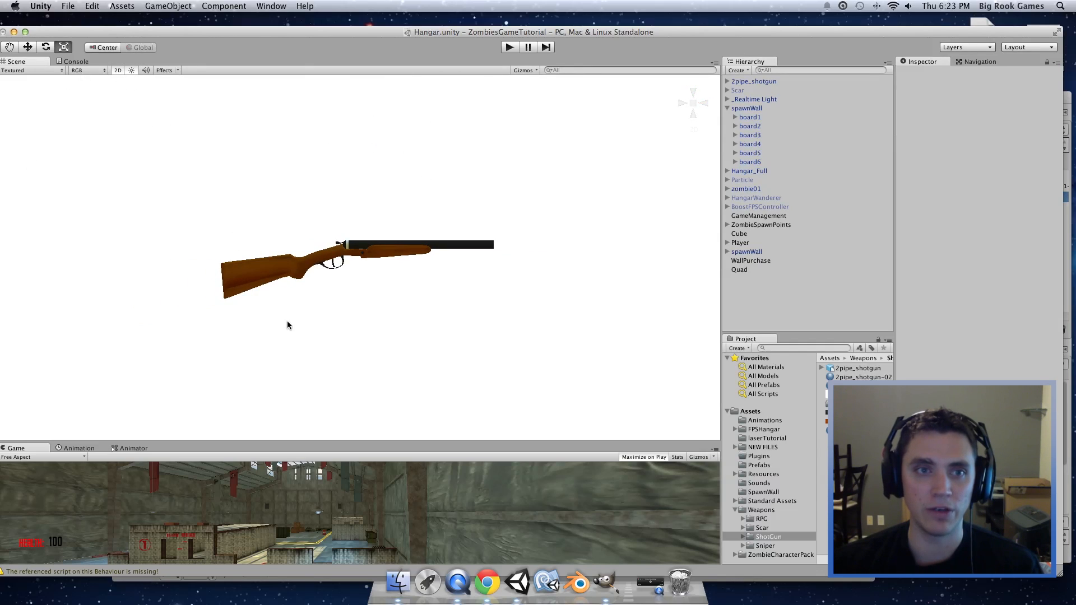
# Step: Zoom in on the side-on shotgun and capture a screenshot of the region around it
pyautogui.scroll(1, 304, 329)
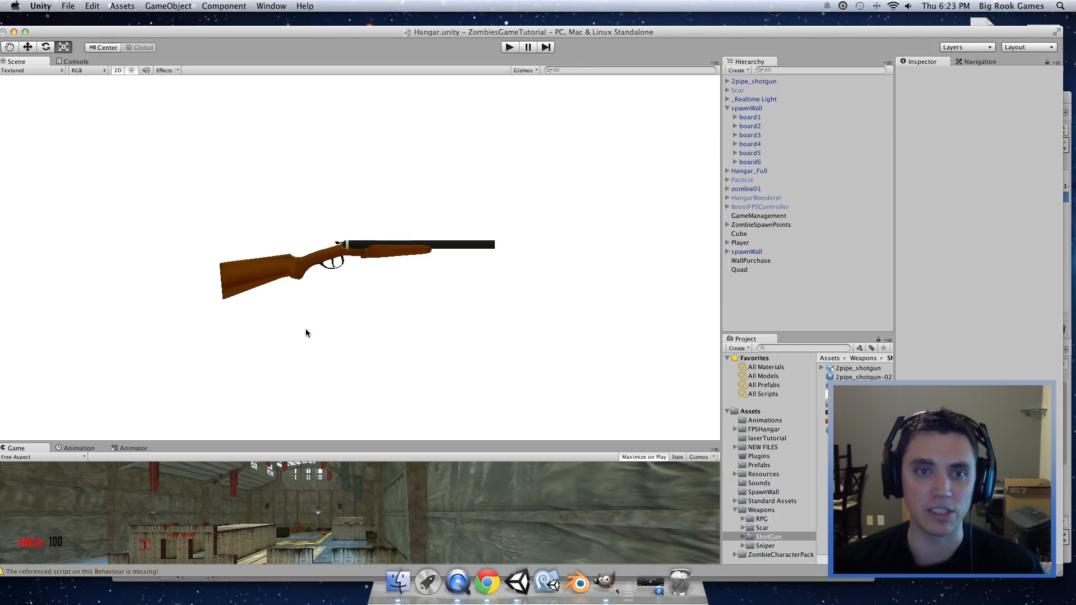
pyautogui.scroll(5, 306, 333)
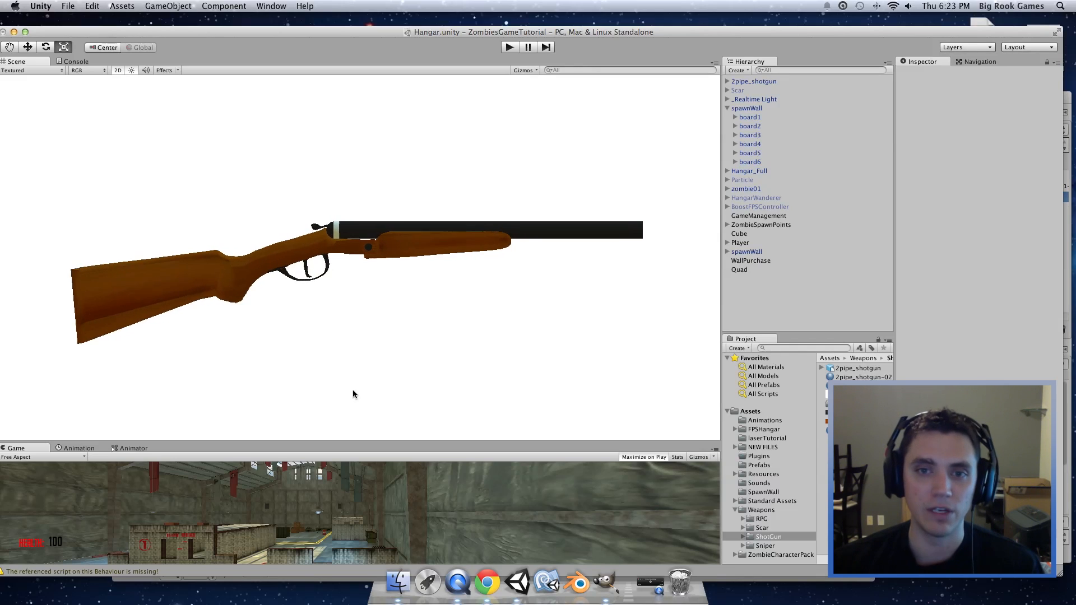
pyautogui.scroll(2, 359, 342)
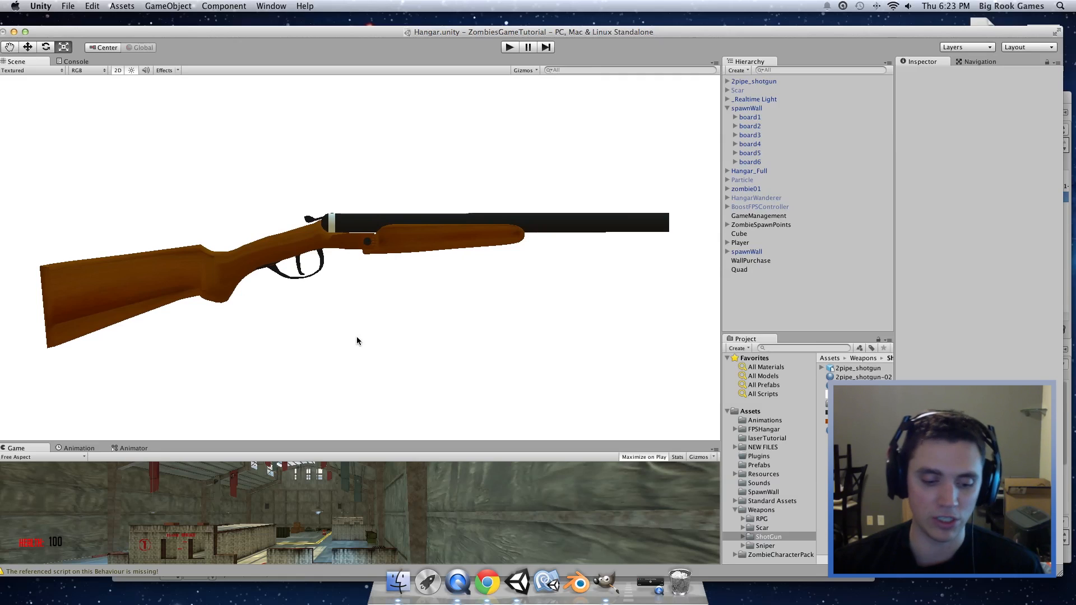
pyautogui.press('super+shift+4')
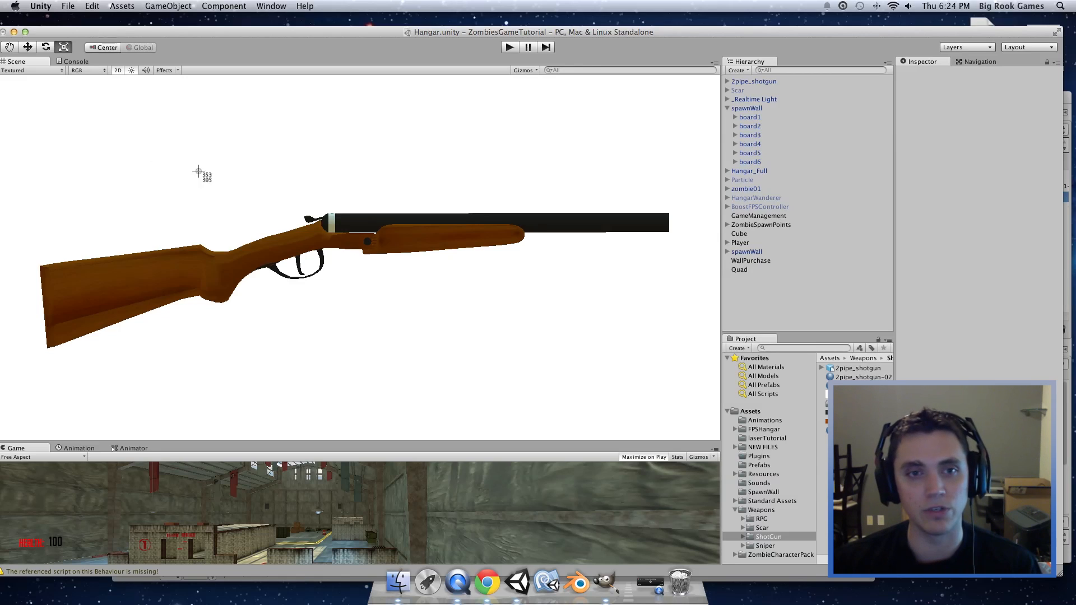
pyautogui.moveTo(22, 164); pyautogui.dragTo(699, 392)
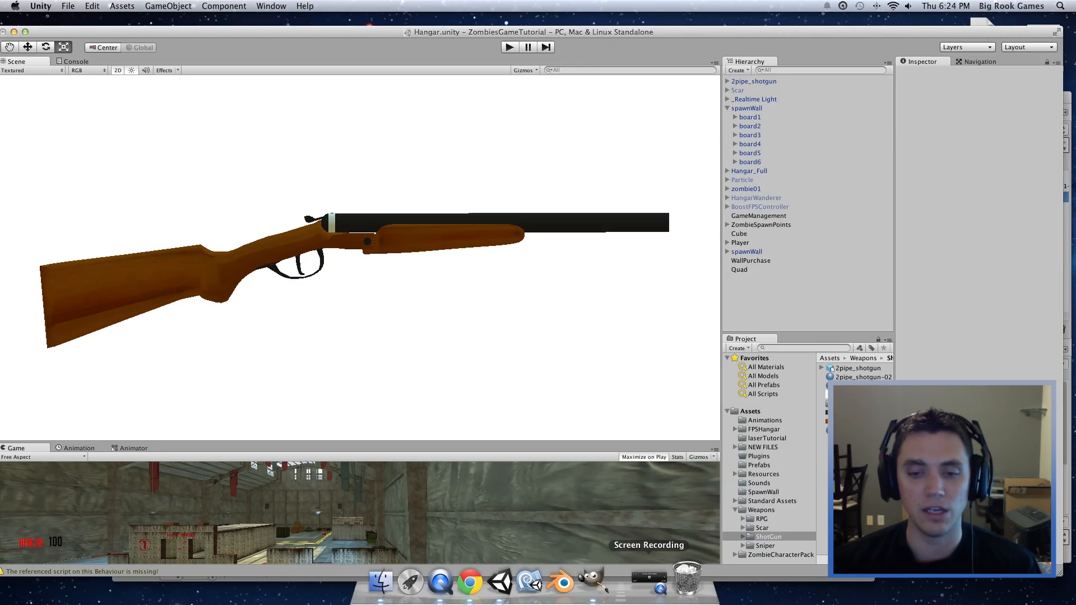
pyautogui.click(592, 580)
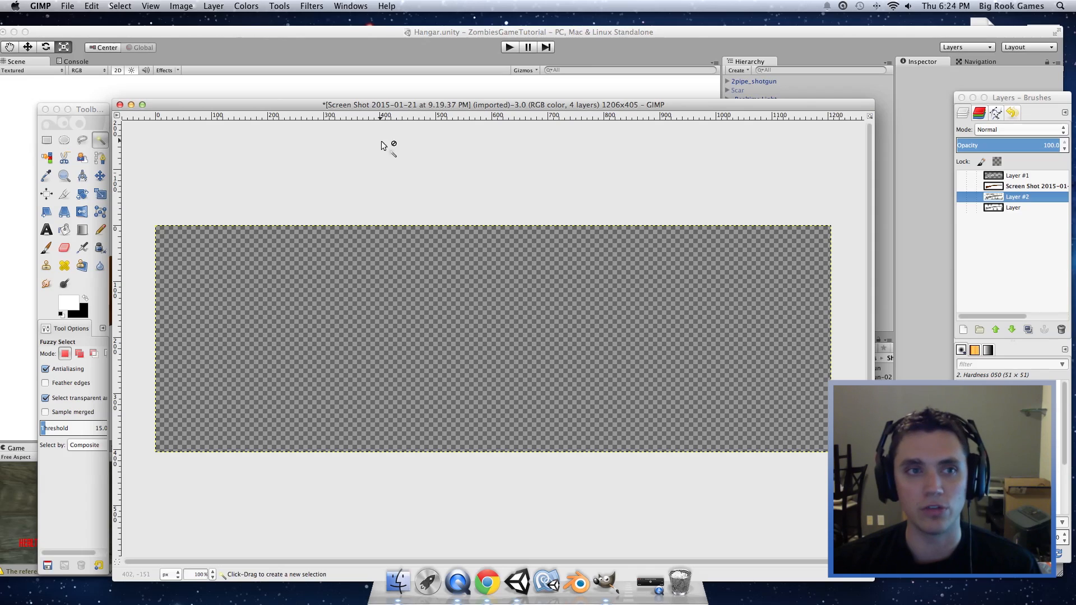
# Step: Open the 9.19.37 PM shotgun screenshot from the Desktop as a new GIMP image
pyautogui.click(42, 8)
pyautogui.moveTo(72, 5)
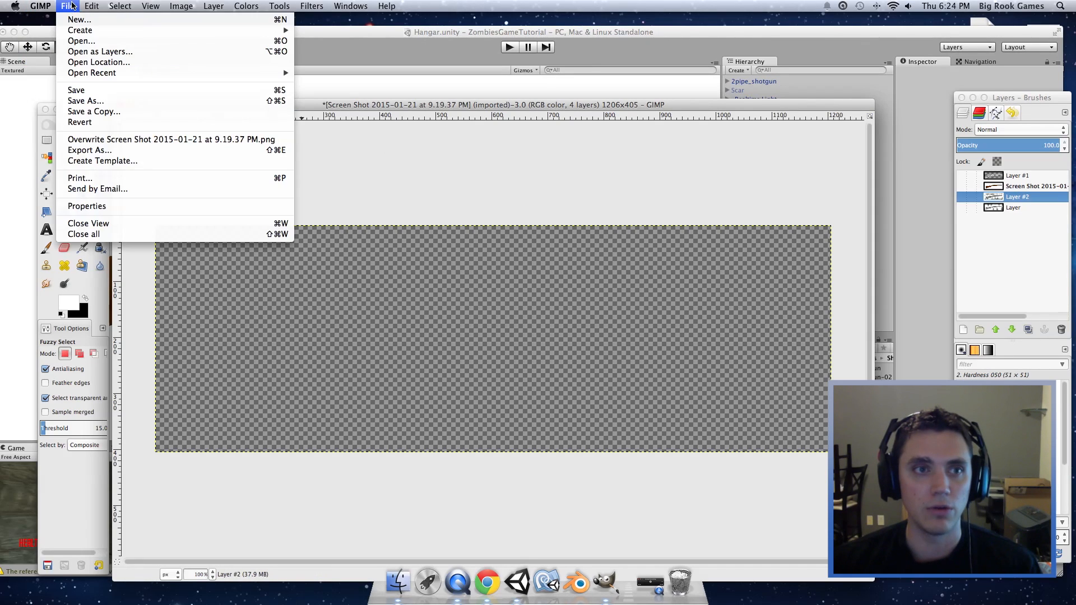
pyautogui.click(81, 41)
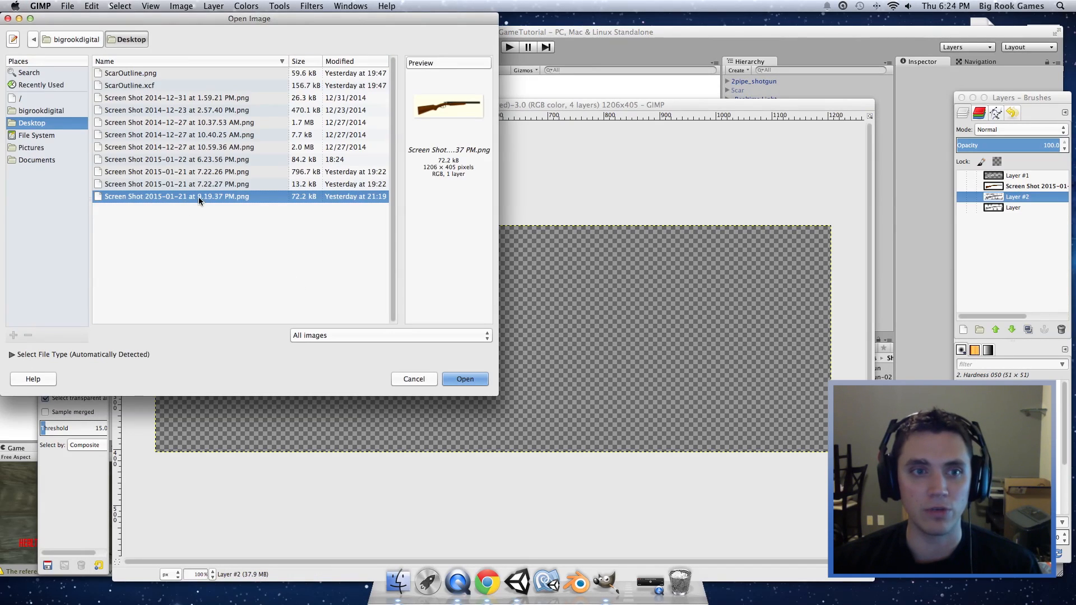
pyautogui.click(469, 381)
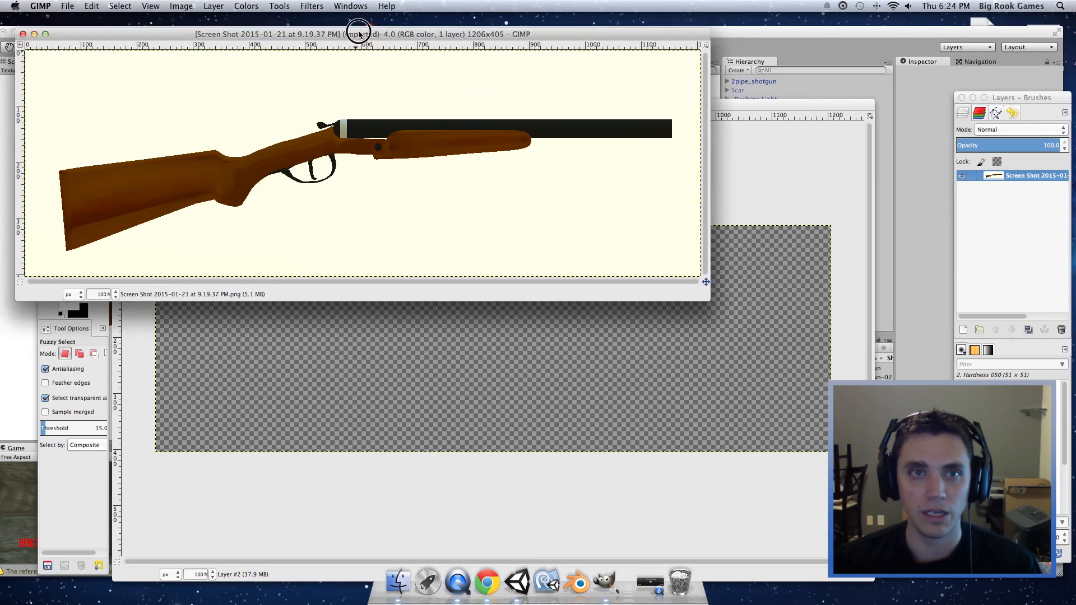
pyautogui.moveTo(355, 28); pyautogui.dragTo(480, 180)
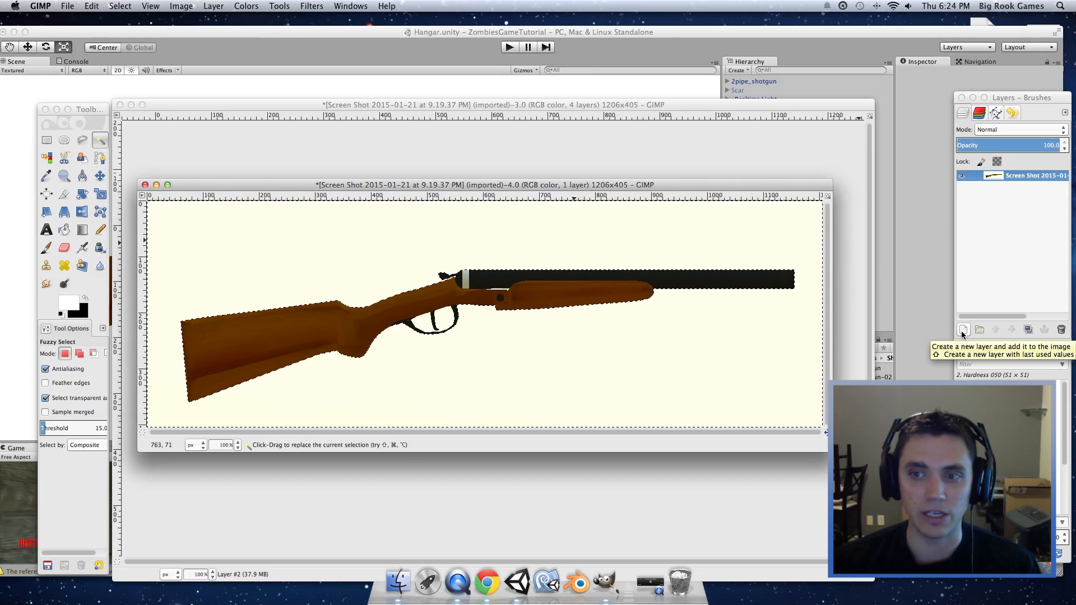
pyautogui.click(963, 331)
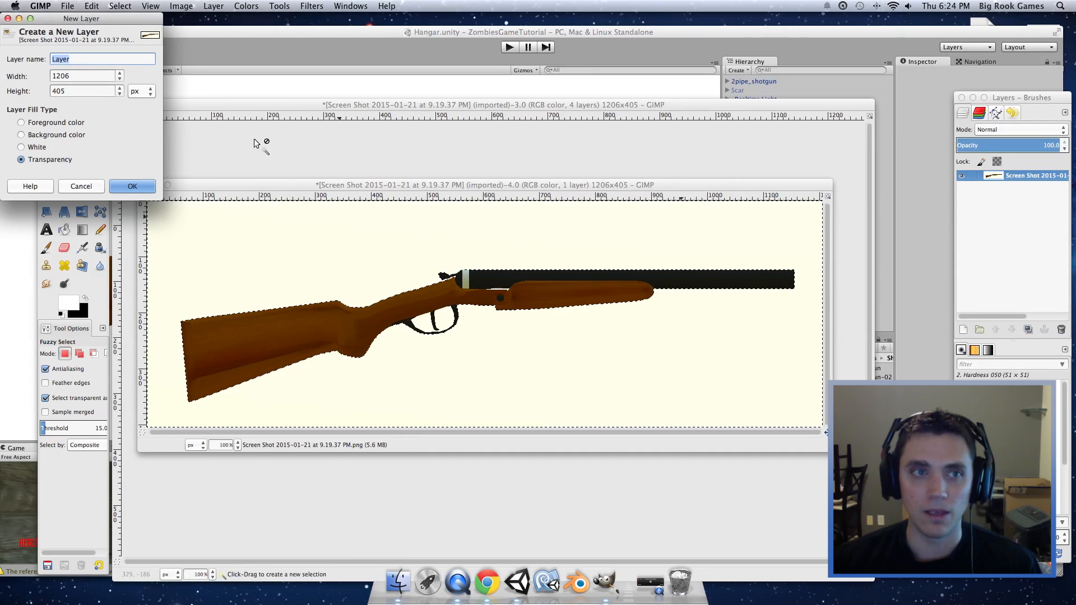
# Step: Add a Transparency-filled layer and fuzzy-select the shotgun, including its wooden stock
pyautogui.click(134, 185)
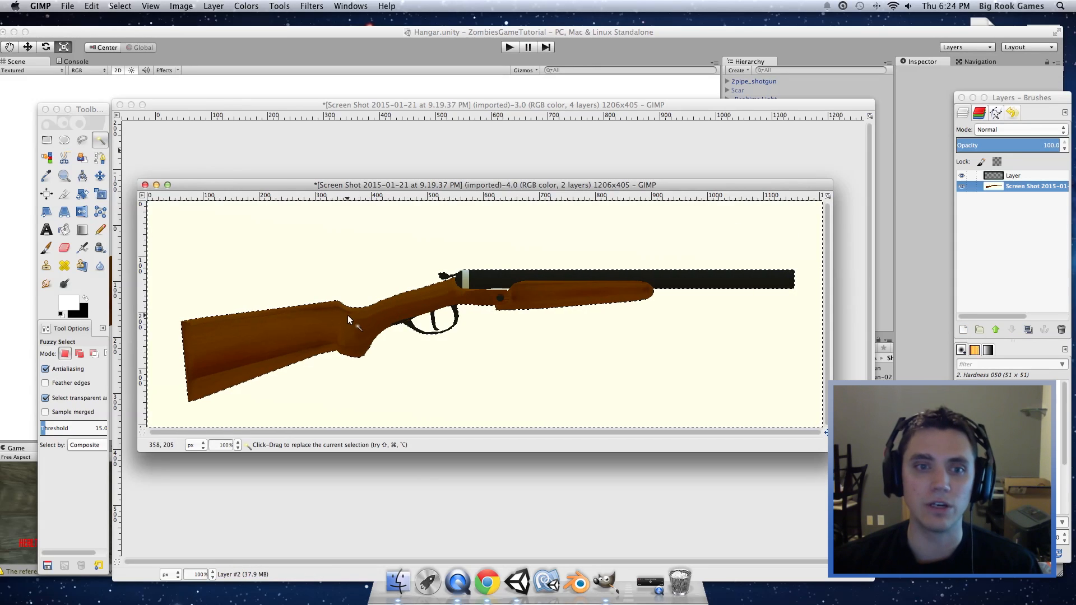
pyautogui.click(341, 325)
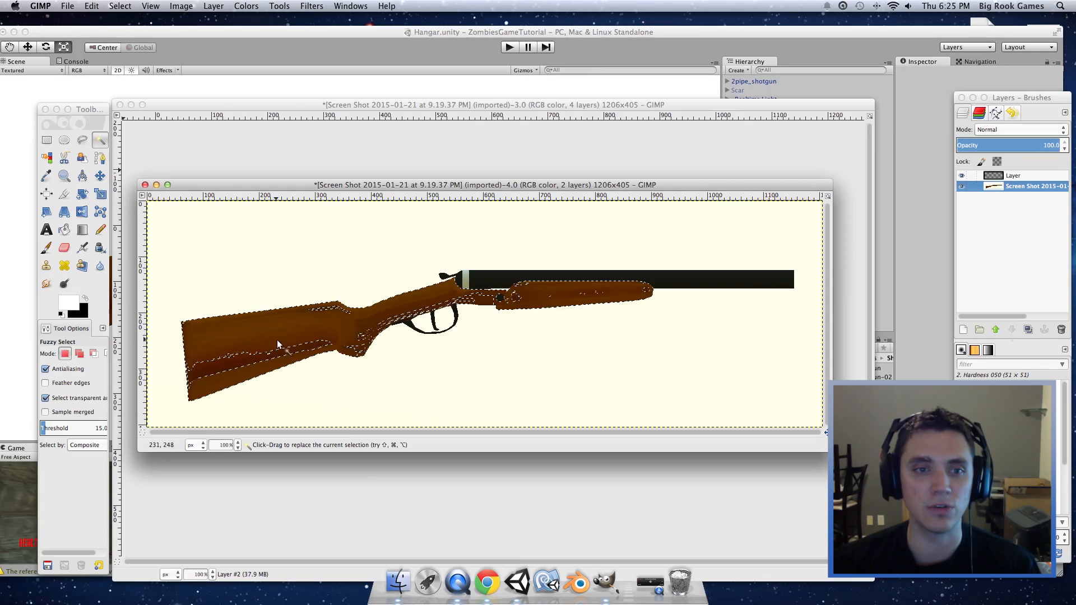
pyautogui.moveTo(288, 322); pyautogui.dragTo(458, 321)
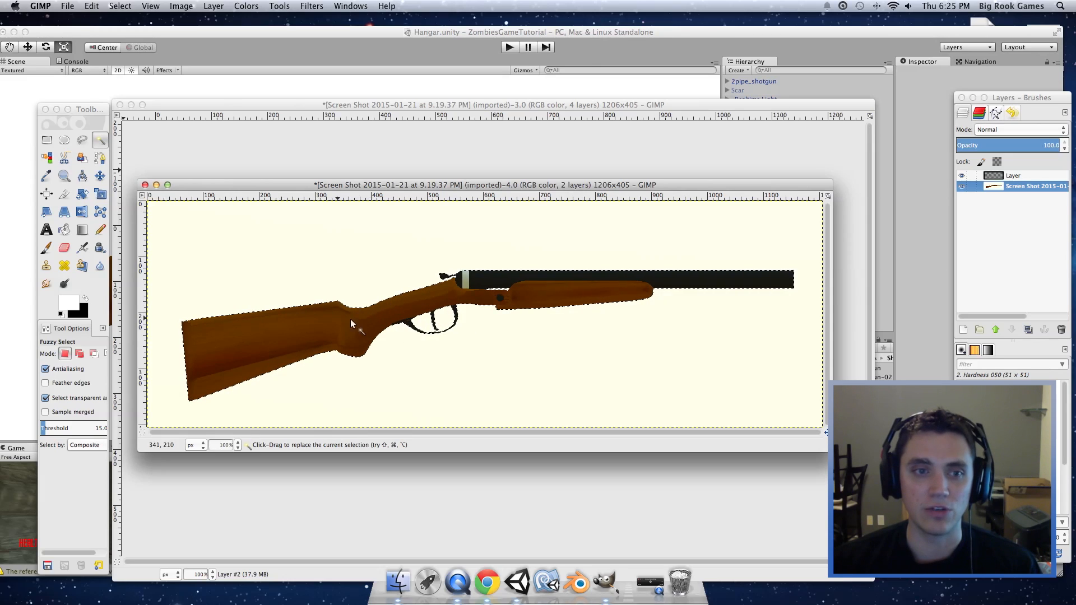
pyautogui.click(121, 6)
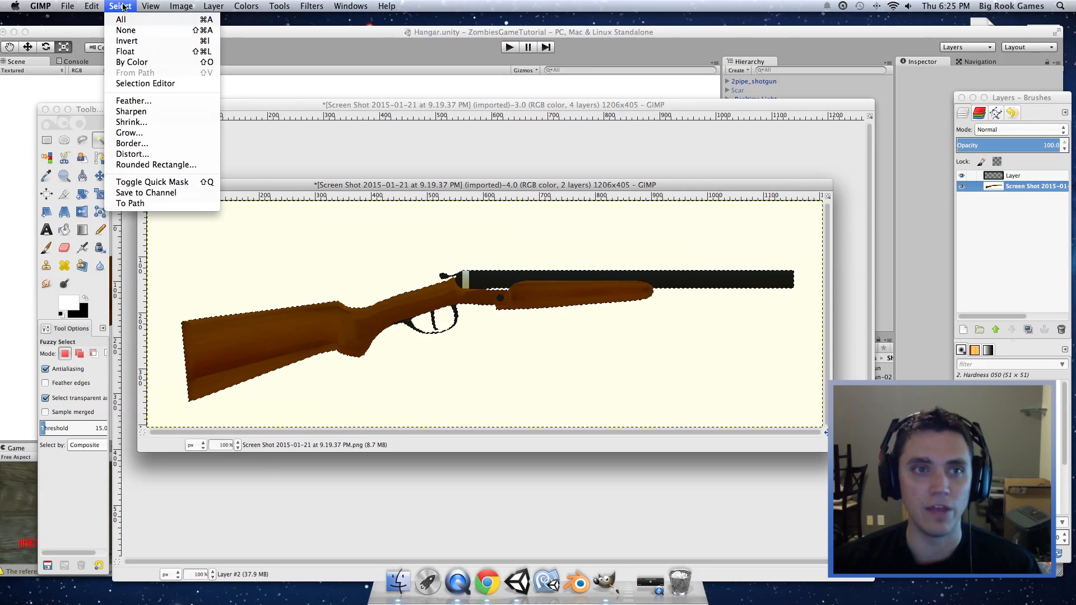
# Step: Grow the shotgun selection outward by 5 px, after trying and undoing a 15 px border
pyautogui.click(168, 143)
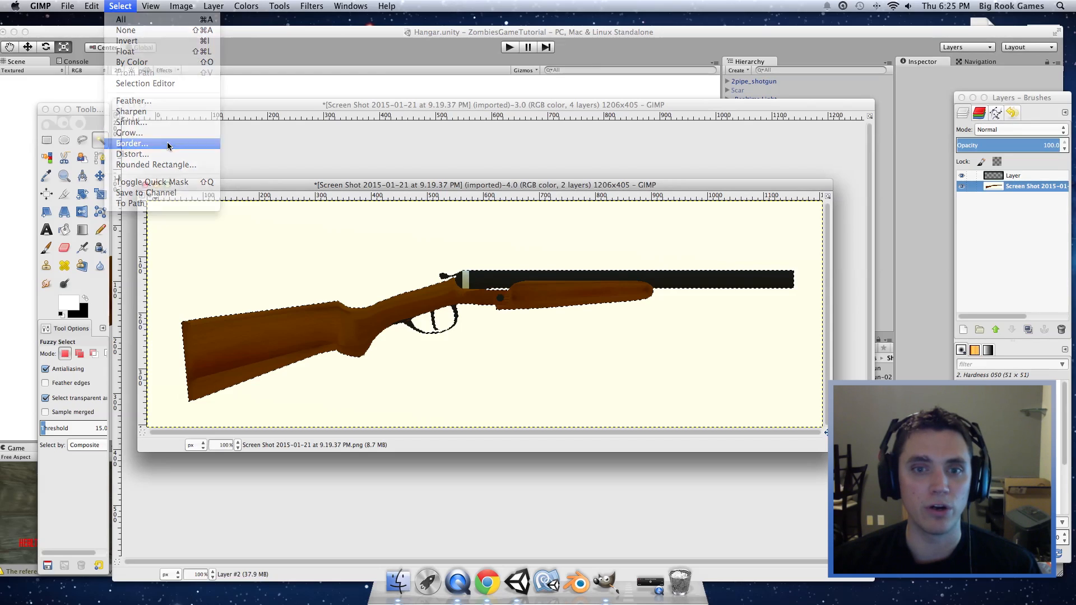
pyautogui.click(137, 119)
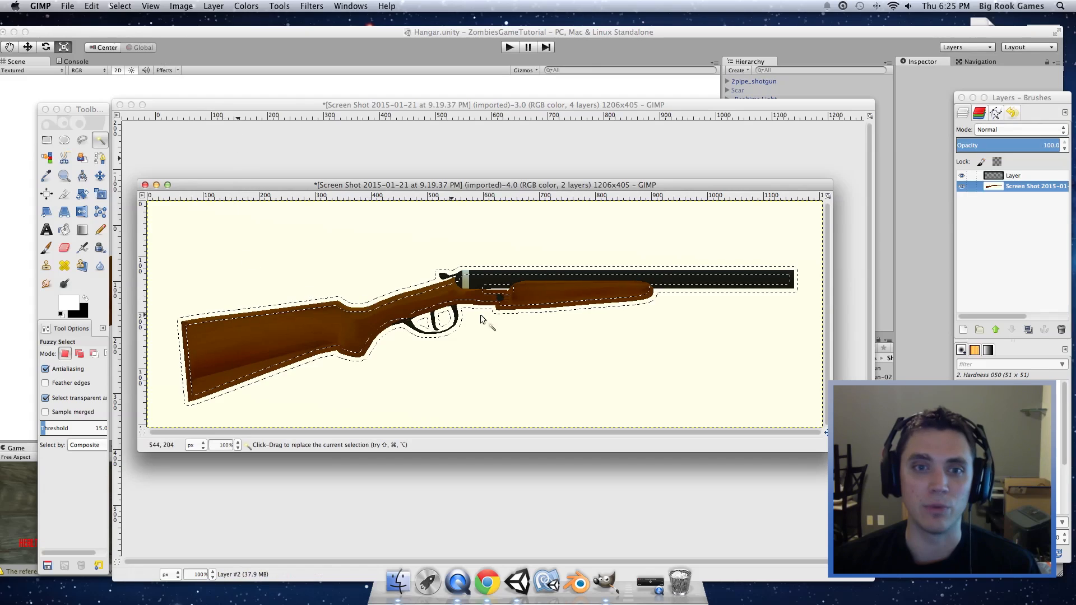
pyautogui.press('super+z')
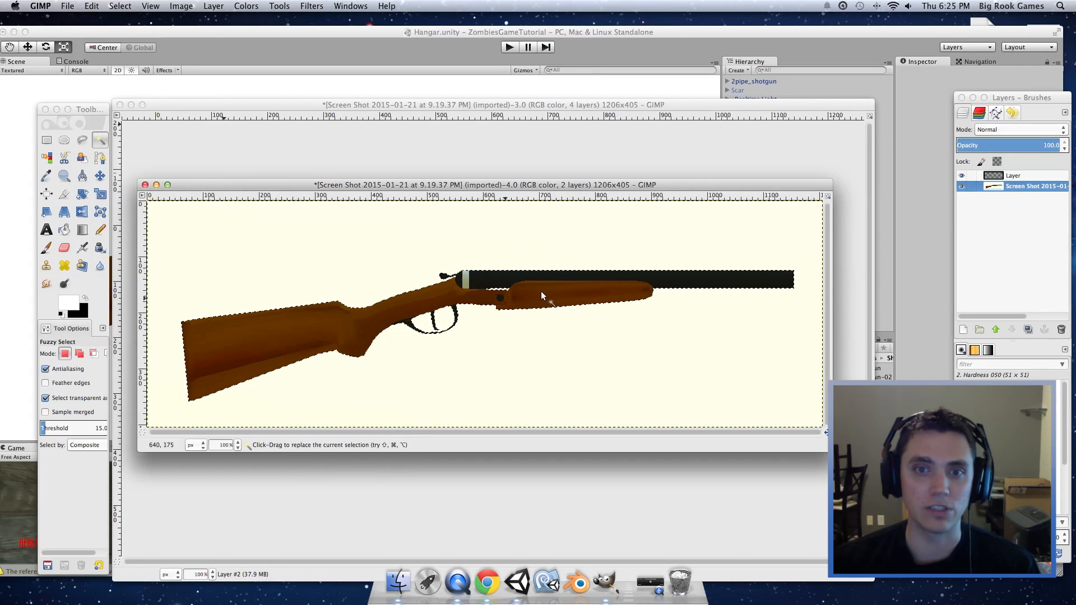
pyautogui.click(91, 6)
pyautogui.moveTo(120, 5)
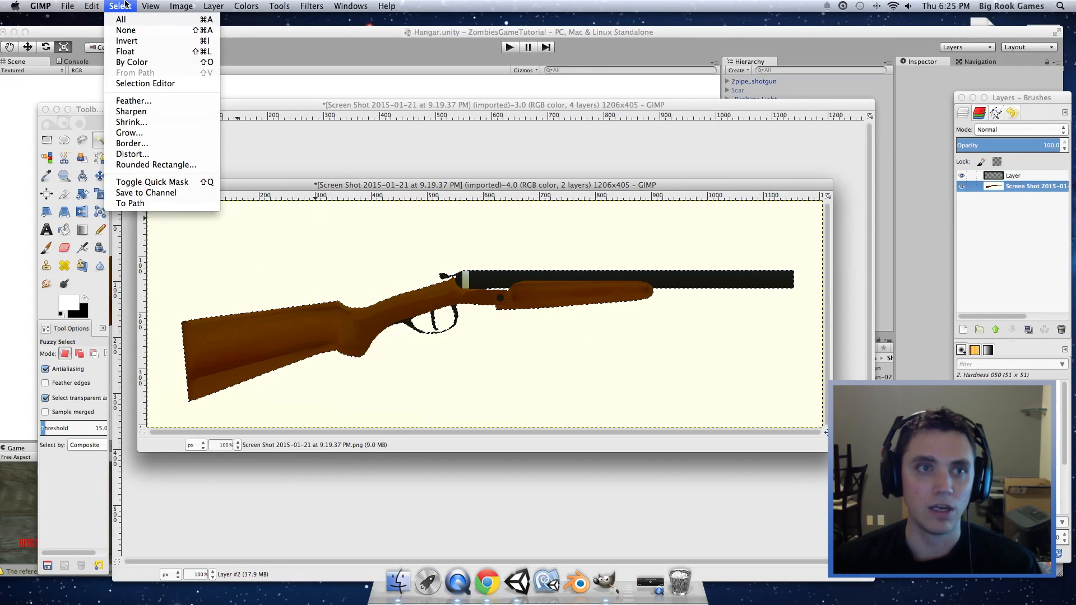
pyautogui.click(150, 133)
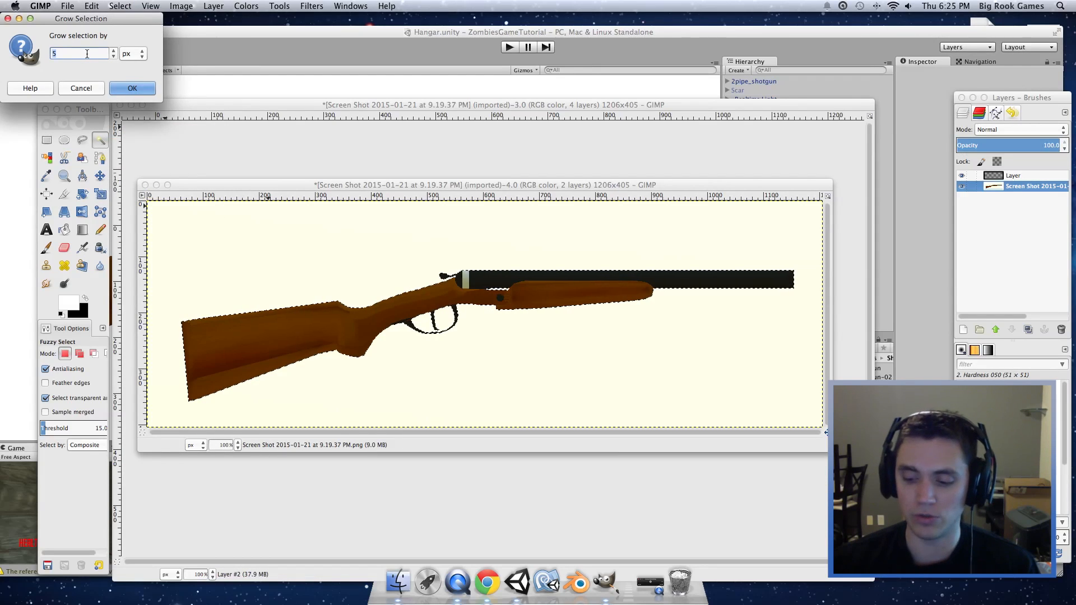
pyautogui.click(132, 88)
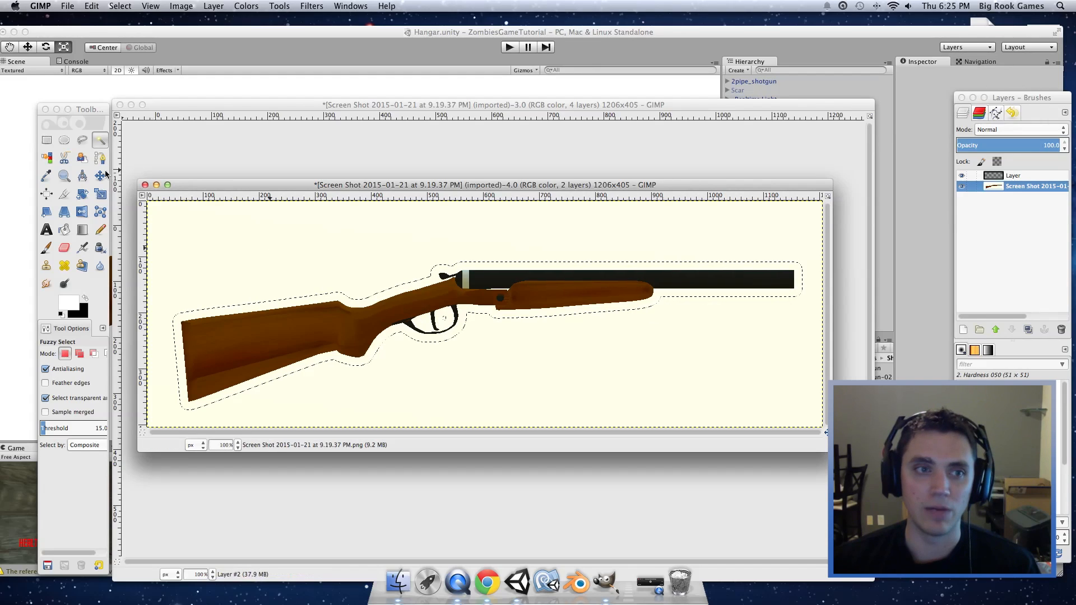
# Step: Add a rectangle over the trigger-guard gap to the selection in Add mode
pyautogui.click(46, 139)
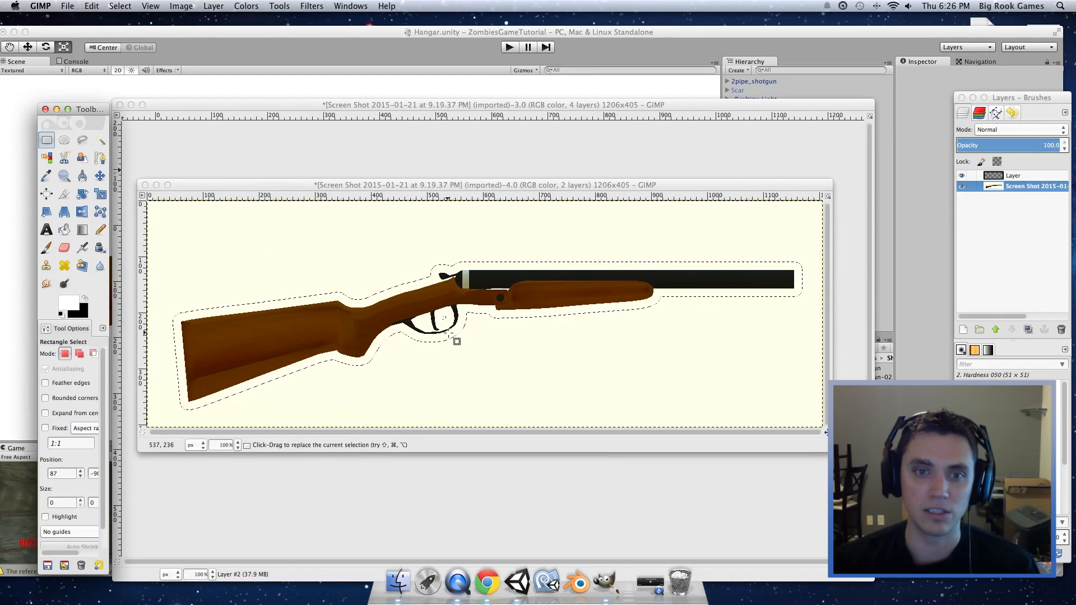
pyautogui.click(79, 354)
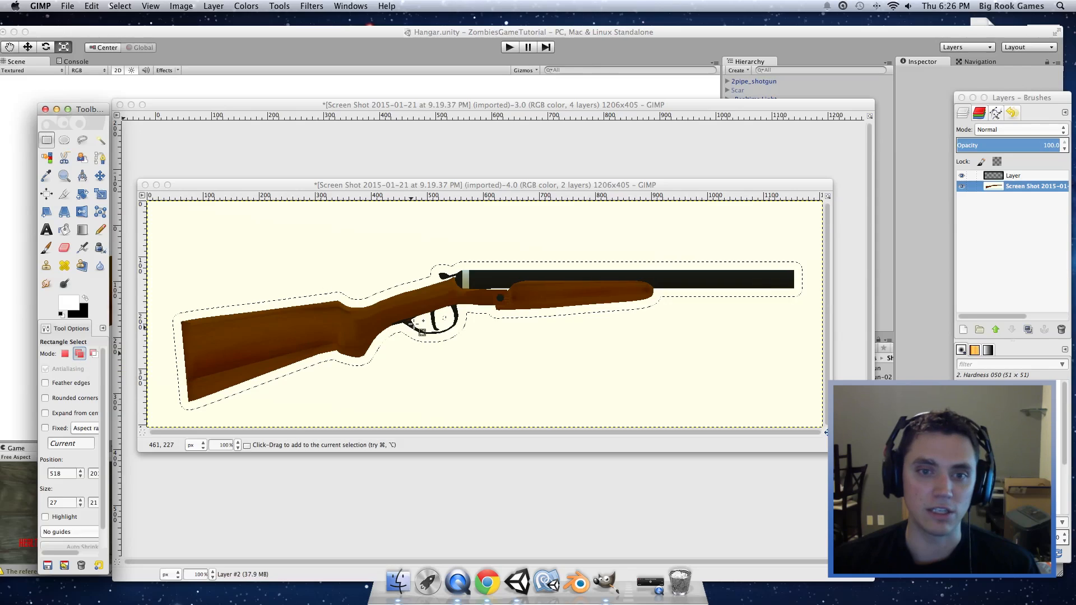
pyautogui.moveTo(412, 310); pyautogui.dragTo(454, 326)
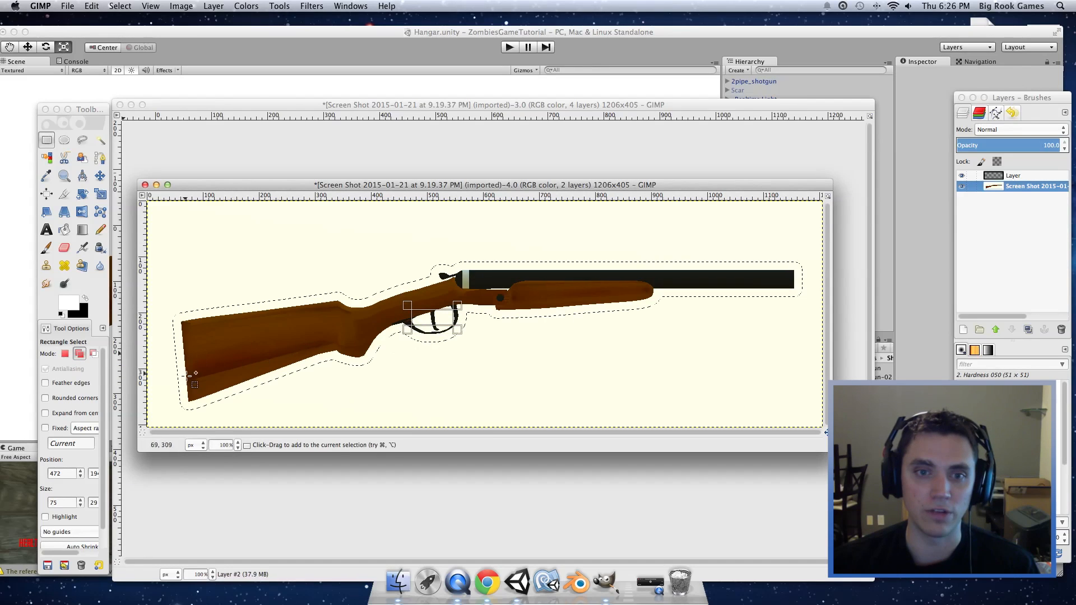
pyautogui.click(64, 140)
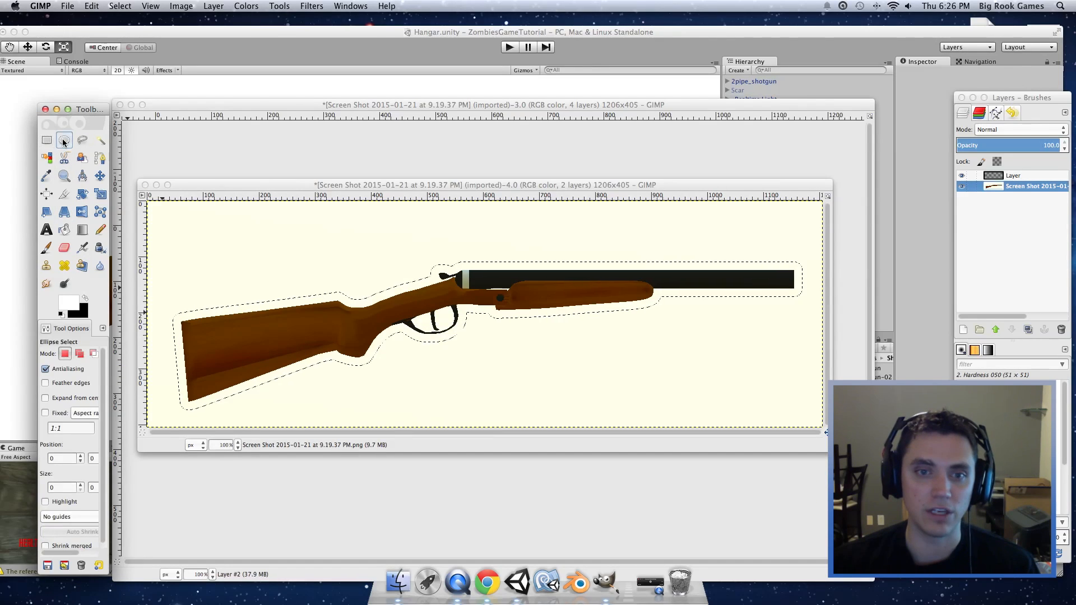
# Step: Paint the grown selection solid white on the new layer with the Paintbrush
pyautogui.click(962, 187)
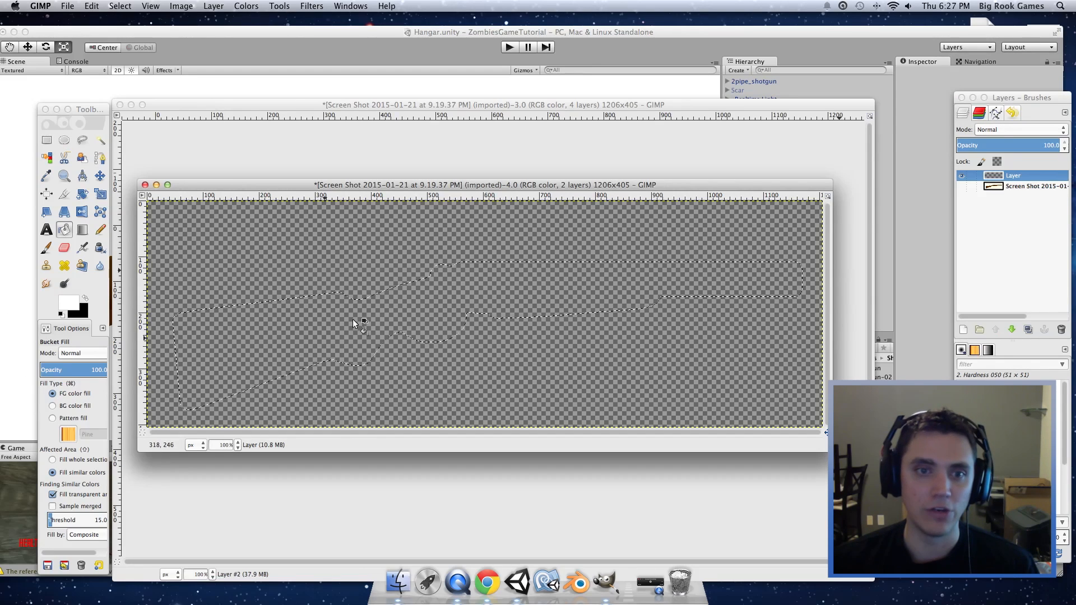
pyautogui.click(257, 340)
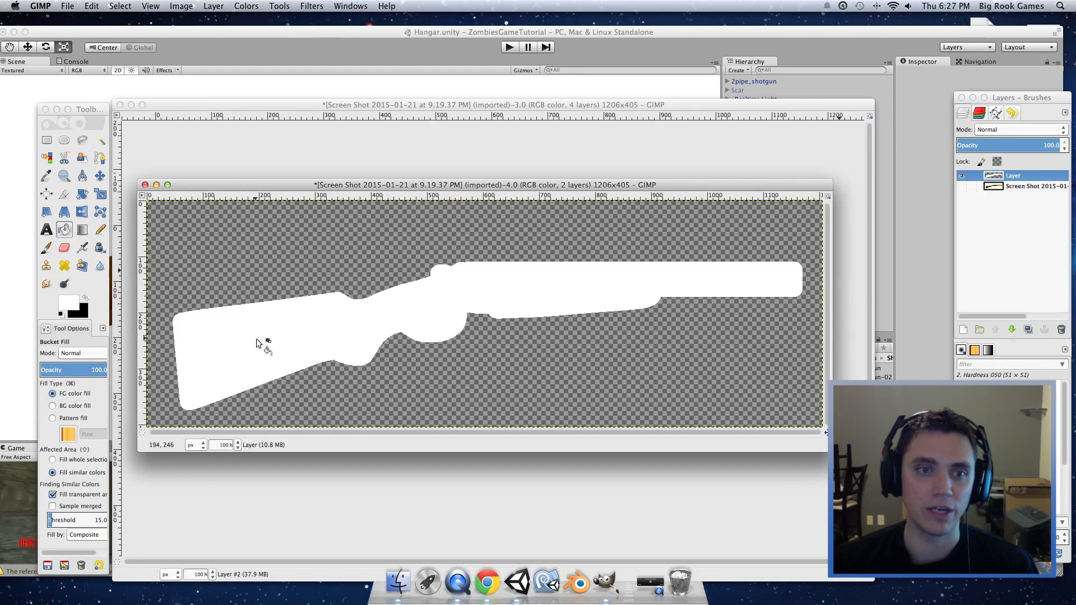
pyautogui.press('super+z')
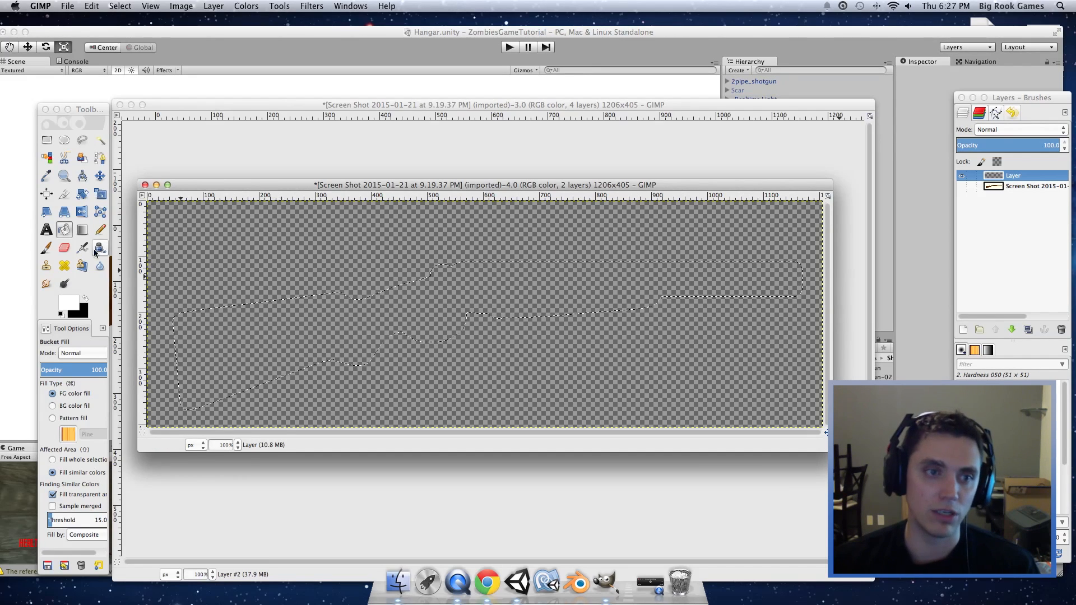
pyautogui.click(45, 247)
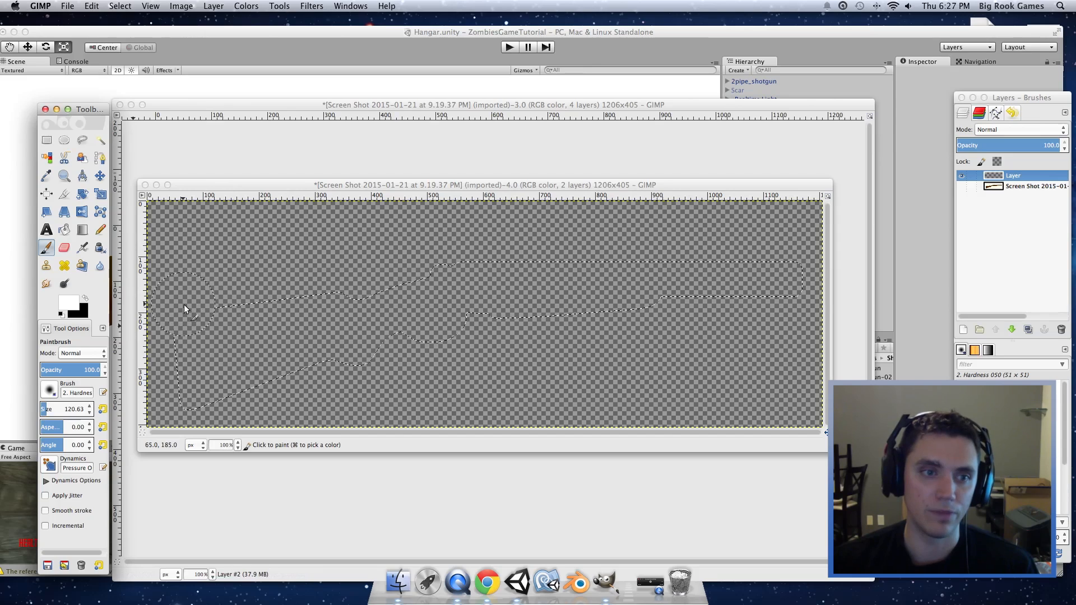
pyautogui.moveTo(170, 298)
pyautogui.mouseDown()
pyautogui.moveTo(222, 460)
pyautogui.moveTo(274, 415)
pyautogui.moveTo(320, 418)
pyautogui.moveTo(437, 365)
pyautogui.moveTo(662, 295)
pyautogui.moveTo(271, 259)
pyautogui.moveTo(236, 346)
pyautogui.moveTo(482, 356)
pyautogui.moveTo(714, 315)
pyautogui.moveTo(805, 270)
pyautogui.moveTo(791, 280)
pyautogui.mouseUp()
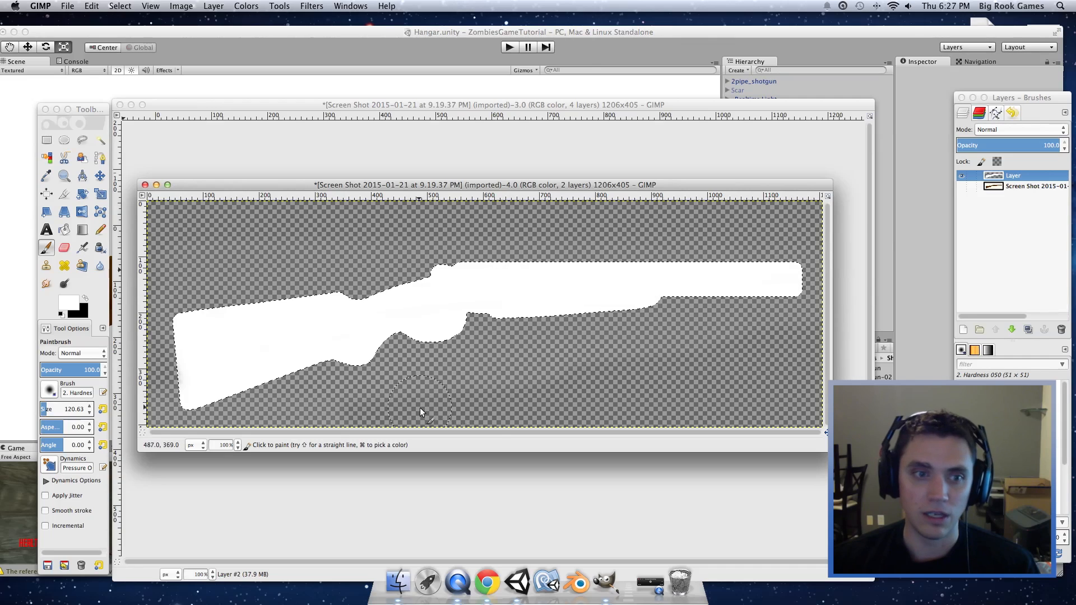
# Step: Show and activate the screenshot layer, and hide the white silhouette layer
pyautogui.click(961, 186)
pyautogui.click(1033, 186)
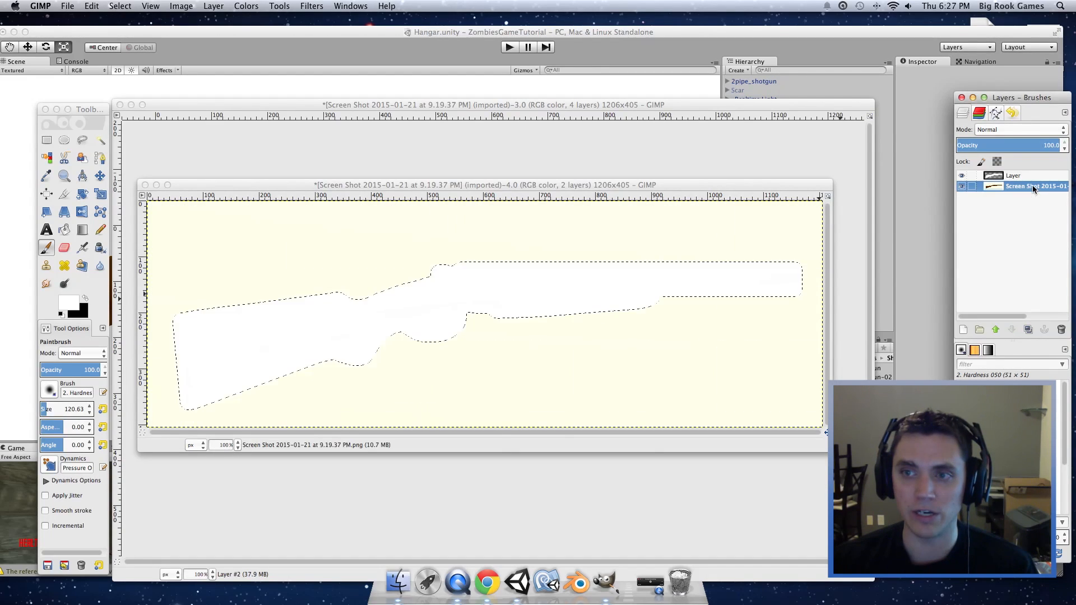
pyautogui.click(961, 176)
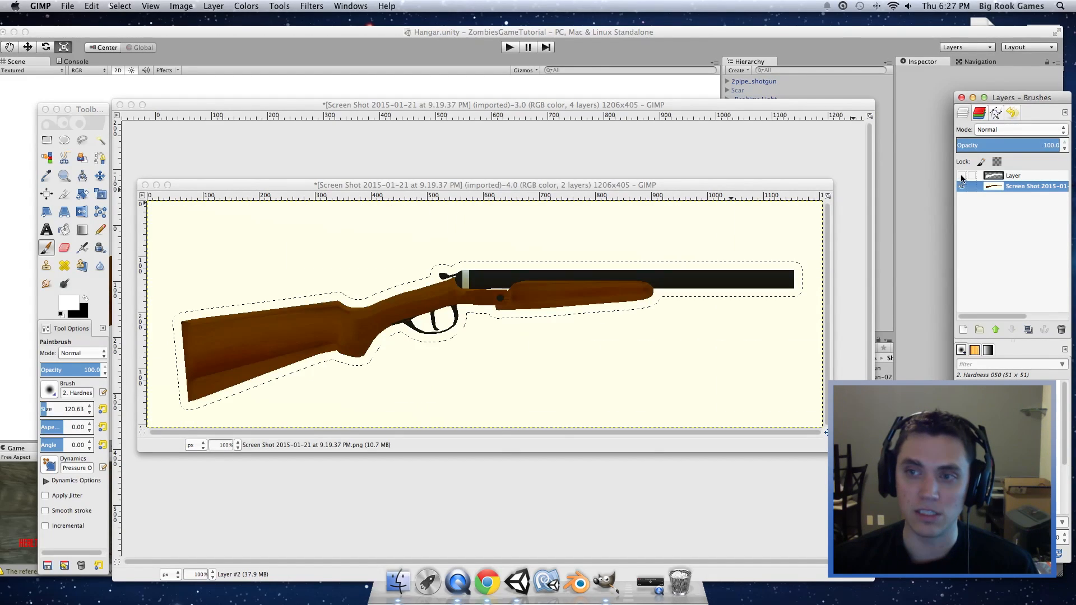
pyautogui.click(100, 141)
# Step: Fuzzy-select the gun outline, add the trigger-guard gap, and undo the stray light-band addition
pyautogui.click(381, 311)
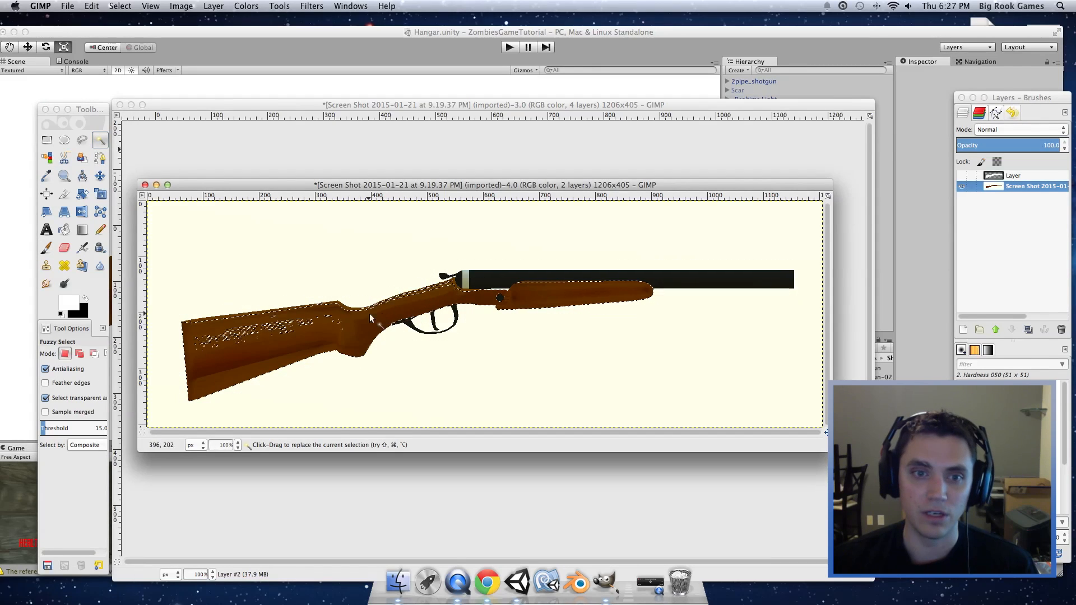
pyautogui.click(653, 329)
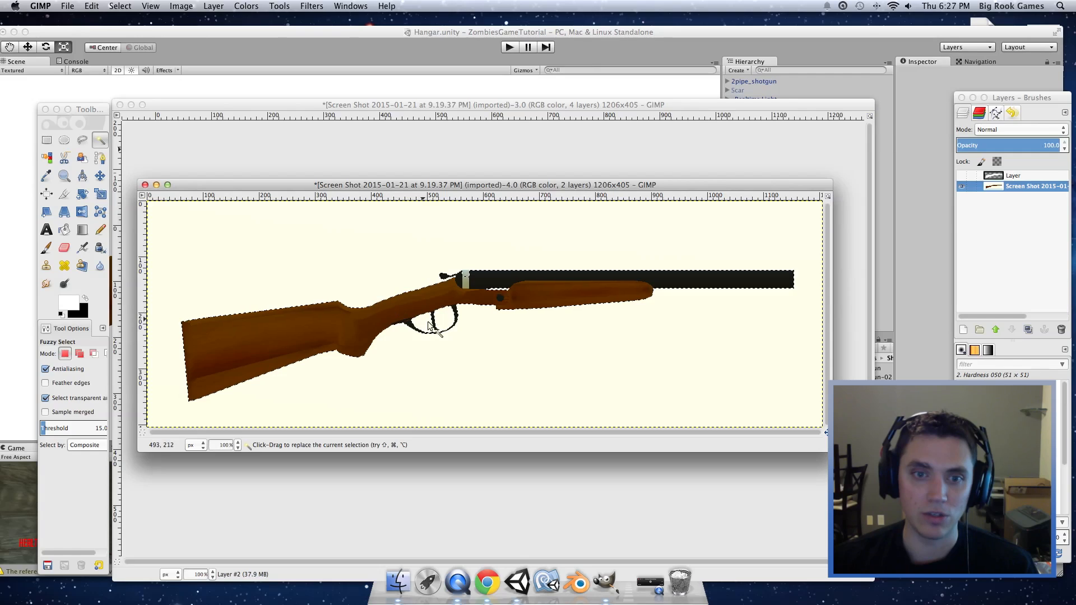
pyautogui.keyDown('ctrl'); pyautogui.scroll(4, 458, 335); pyautogui.keyUp('ctrl')
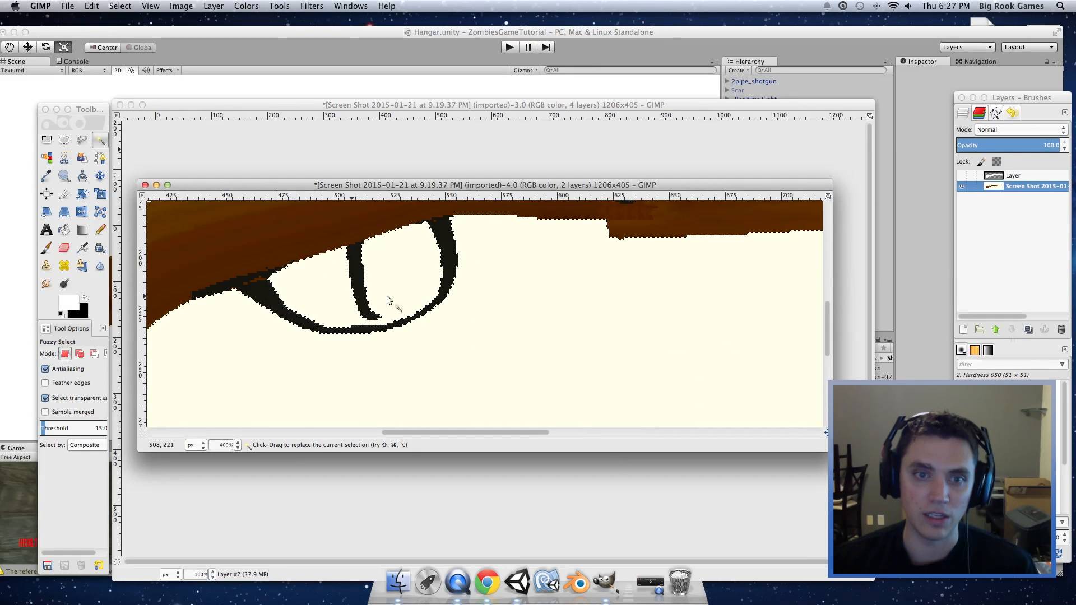
pyautogui.click(79, 355)
pyautogui.click(320, 287)
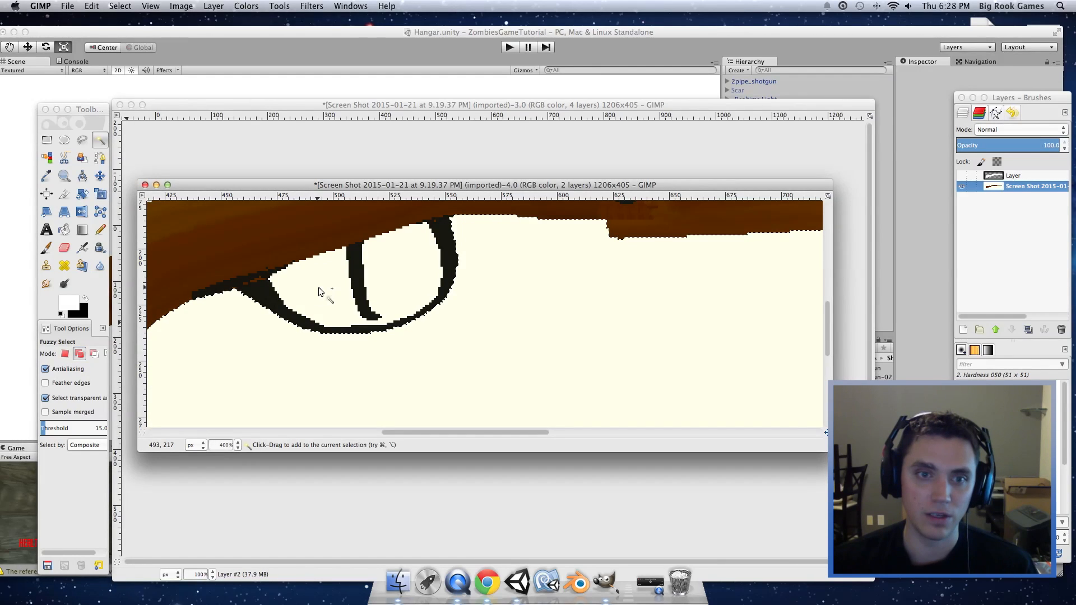
pyautogui.scroll(-5, 321, 292)
pyautogui.scroll(10, 334, 289)
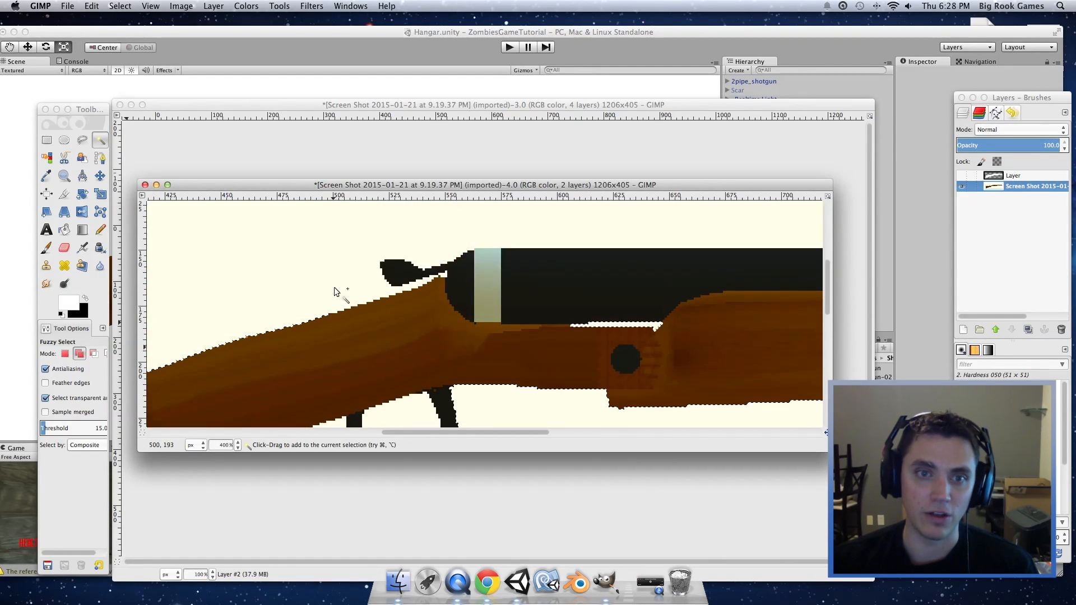
pyautogui.scroll(-2, 342, 292)
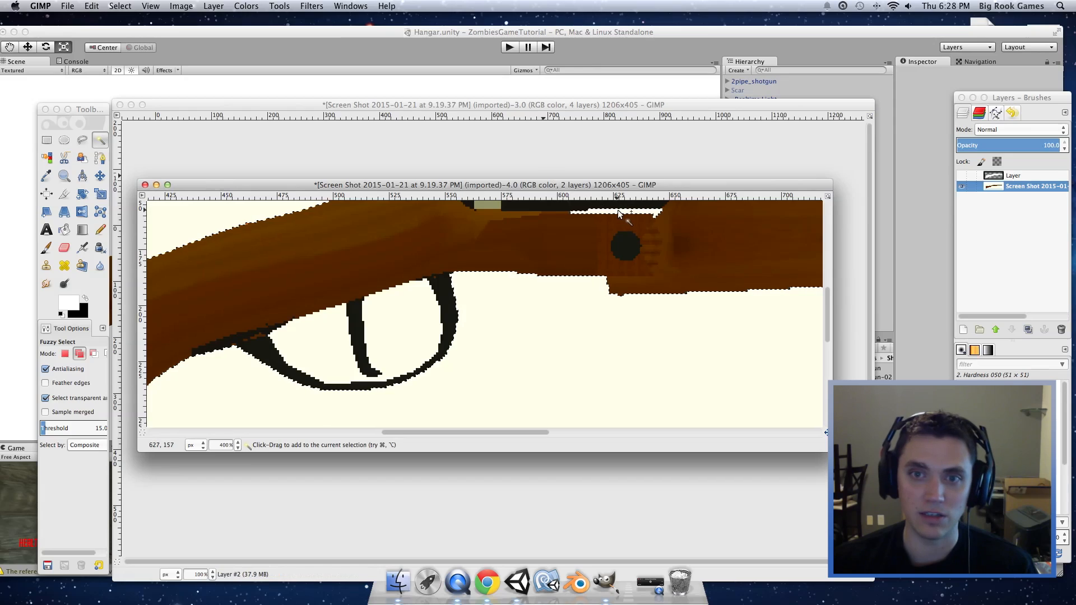
pyautogui.scroll(3, 622, 235)
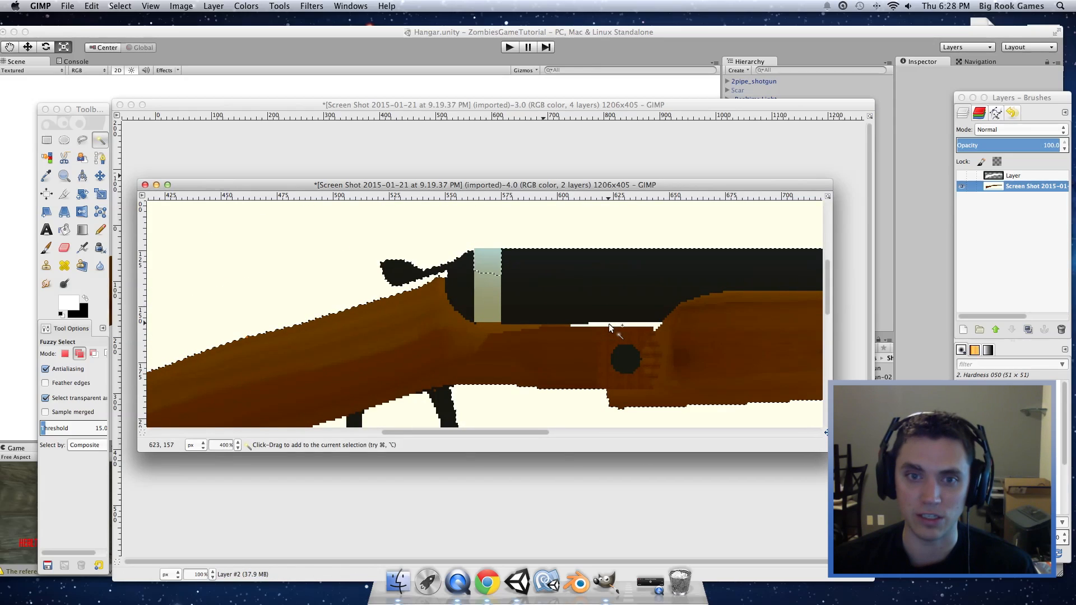
pyautogui.press('super+z')
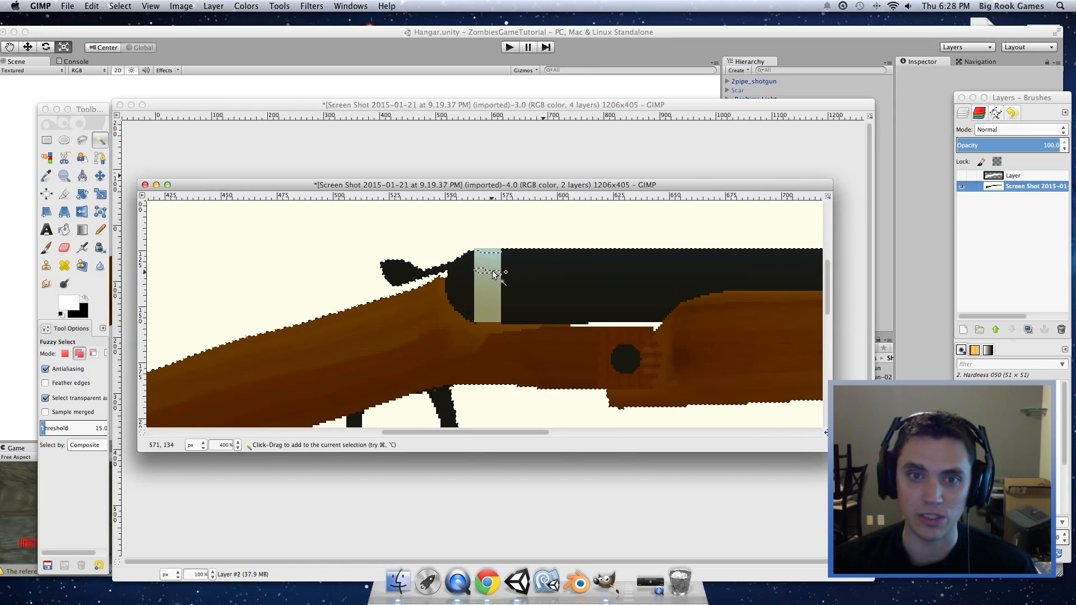
# Step: Clear the white layer's gun-shaped interior, leaving a thick white outline on transparency
pyautogui.press('1')
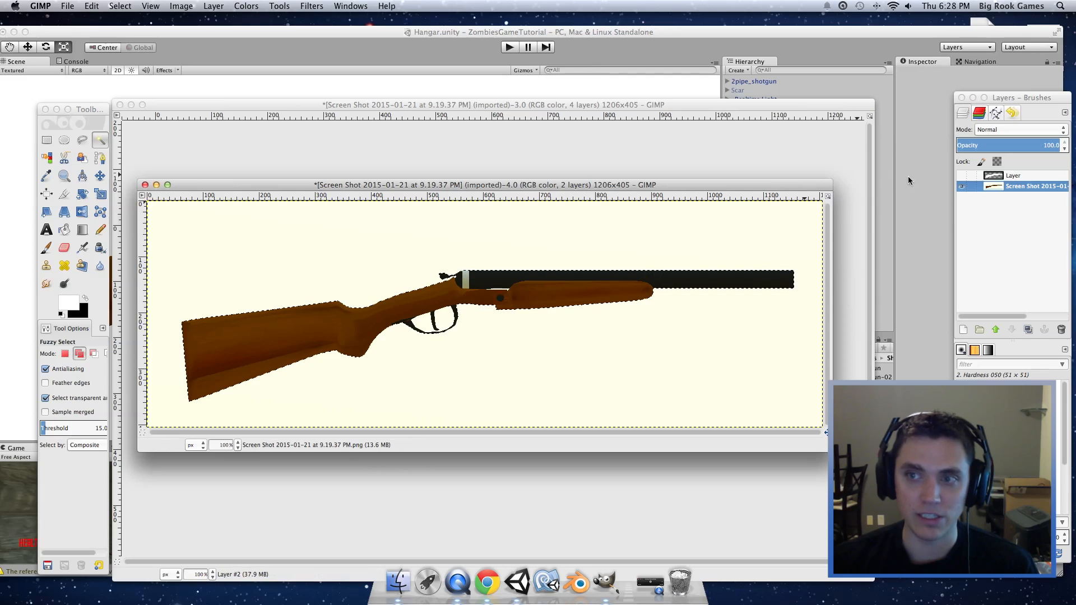
pyautogui.click(963, 175)
pyautogui.click(1015, 175)
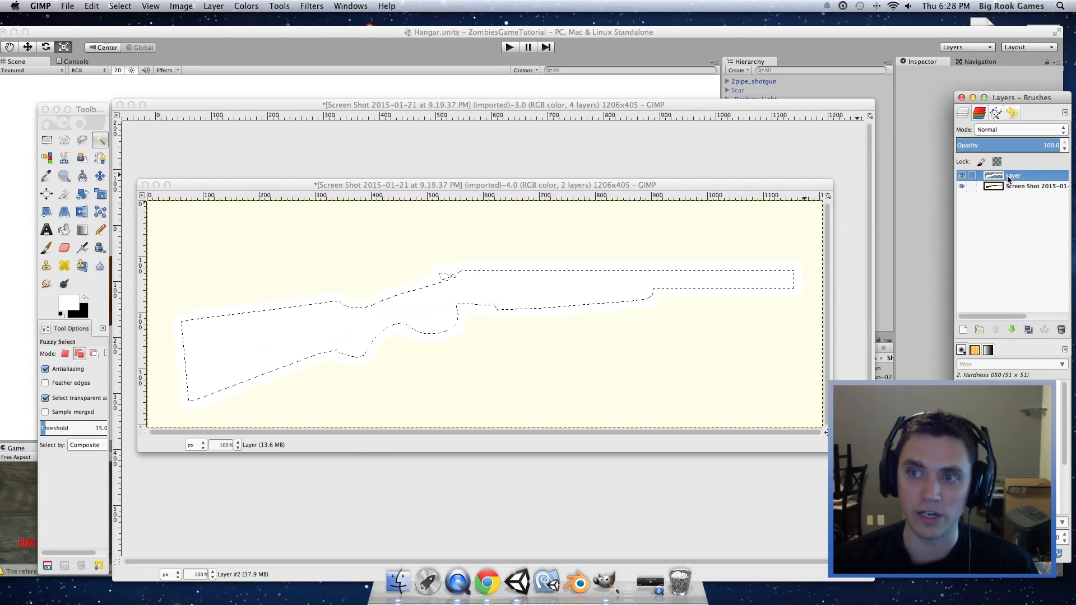
pyautogui.click(966, 186)
pyautogui.press('Delete')
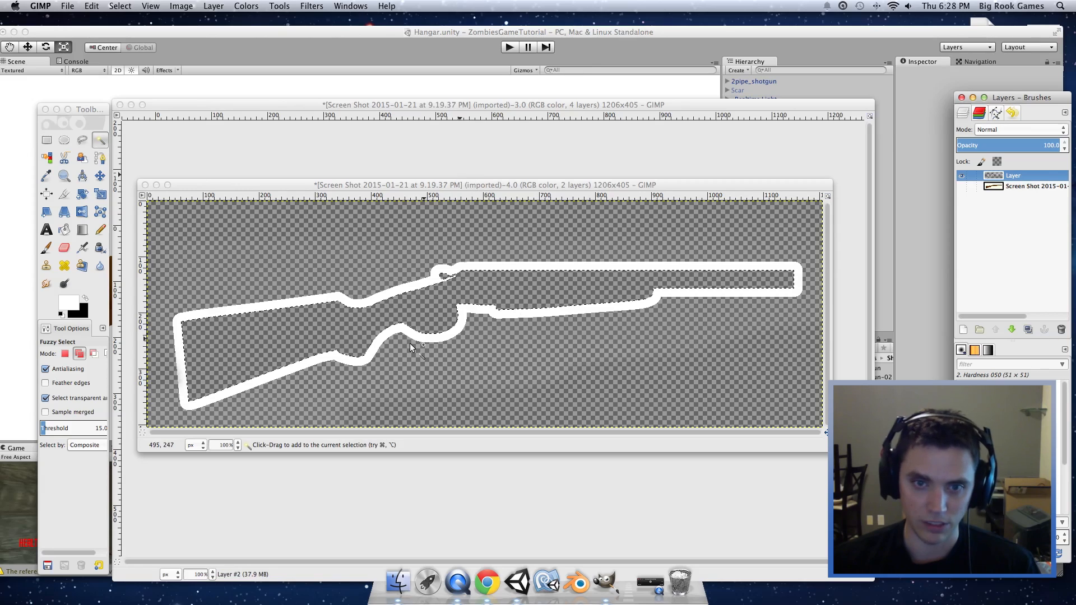
# Step: Grow the selection by 2 px and pick a smaller soft Paintbrush
pyautogui.click(120, 5)
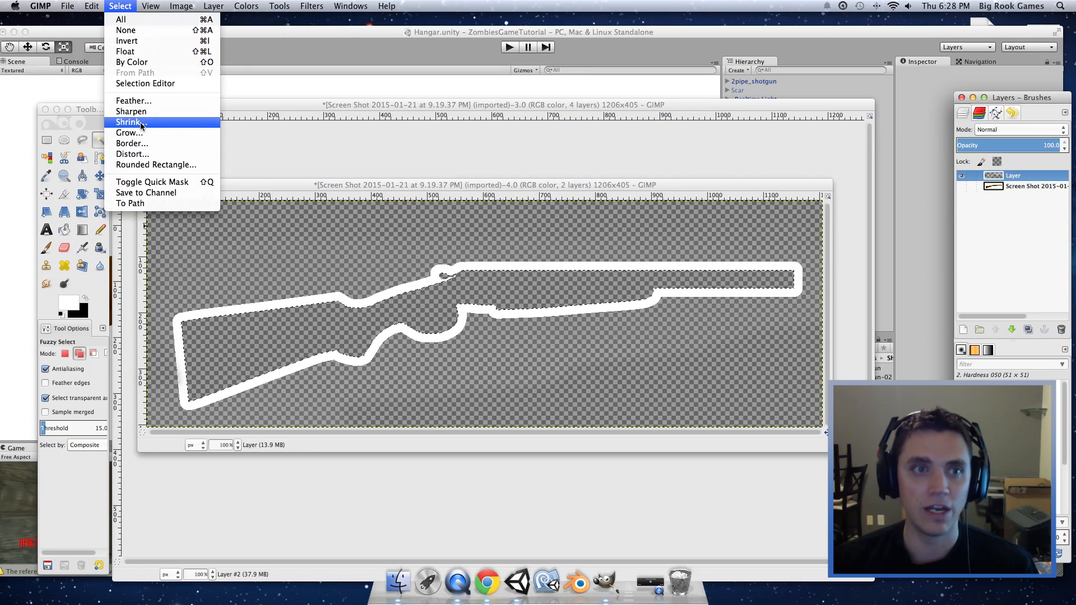
pyautogui.click(154, 132)
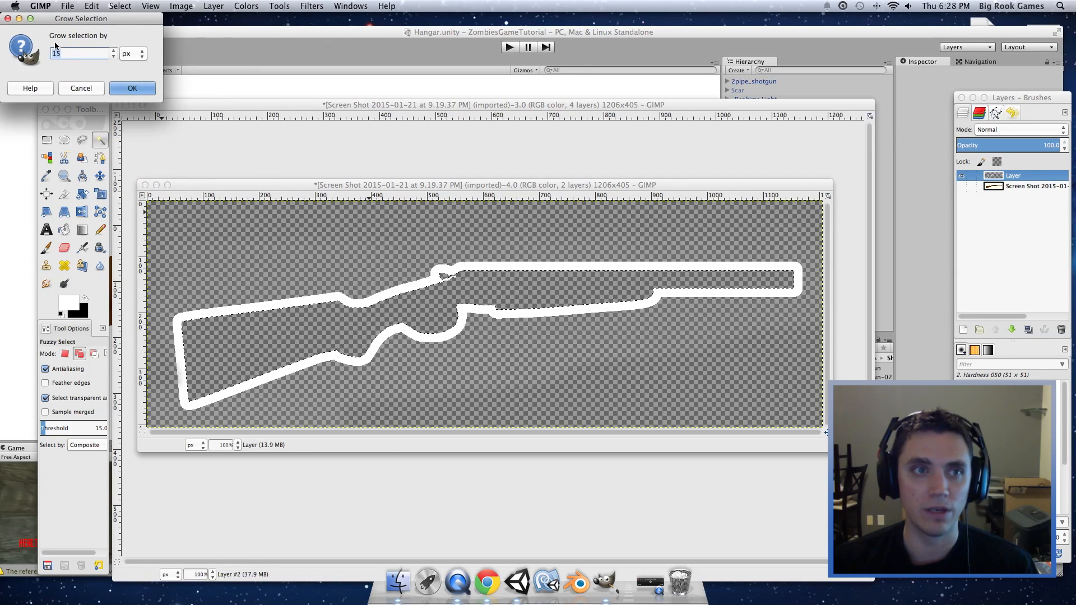
pyautogui.moveTo(70, 53); pyautogui.dragTo(46, 50)
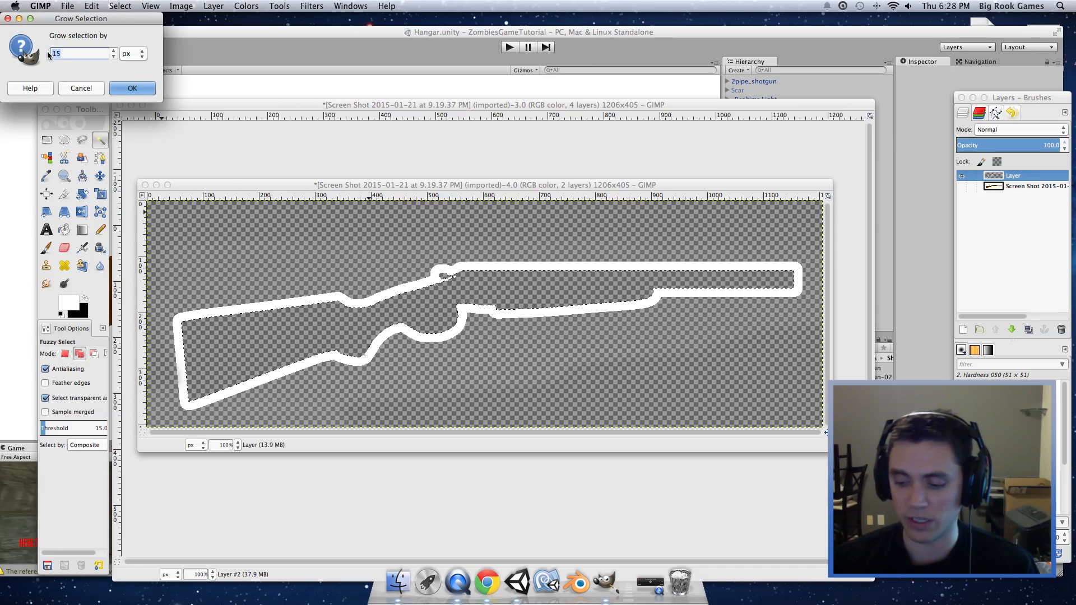
pyautogui.write('2')
pyautogui.press('Return')
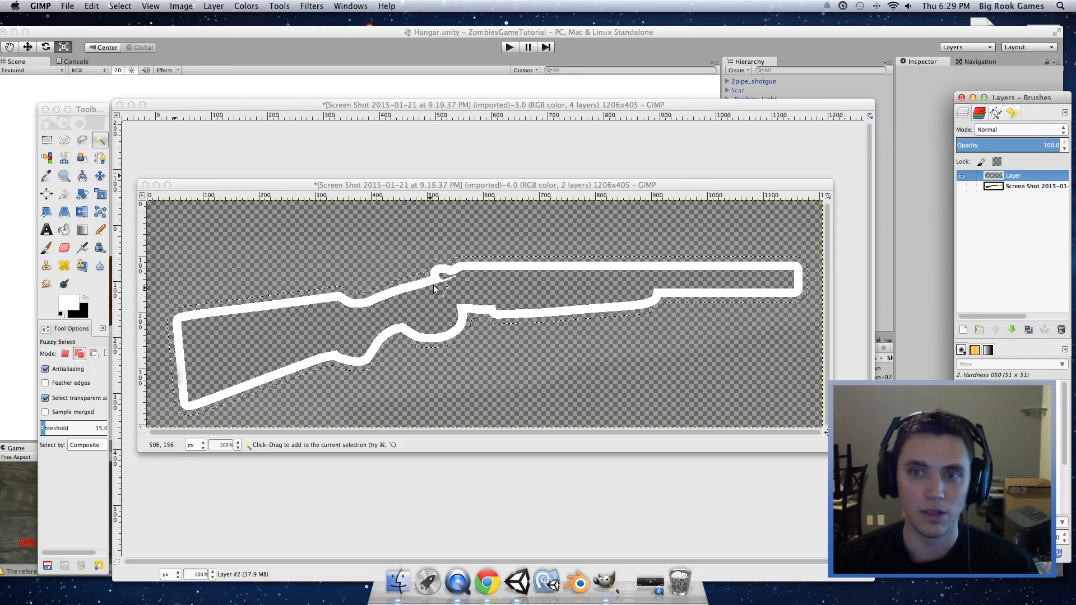
pyautogui.click(48, 251)
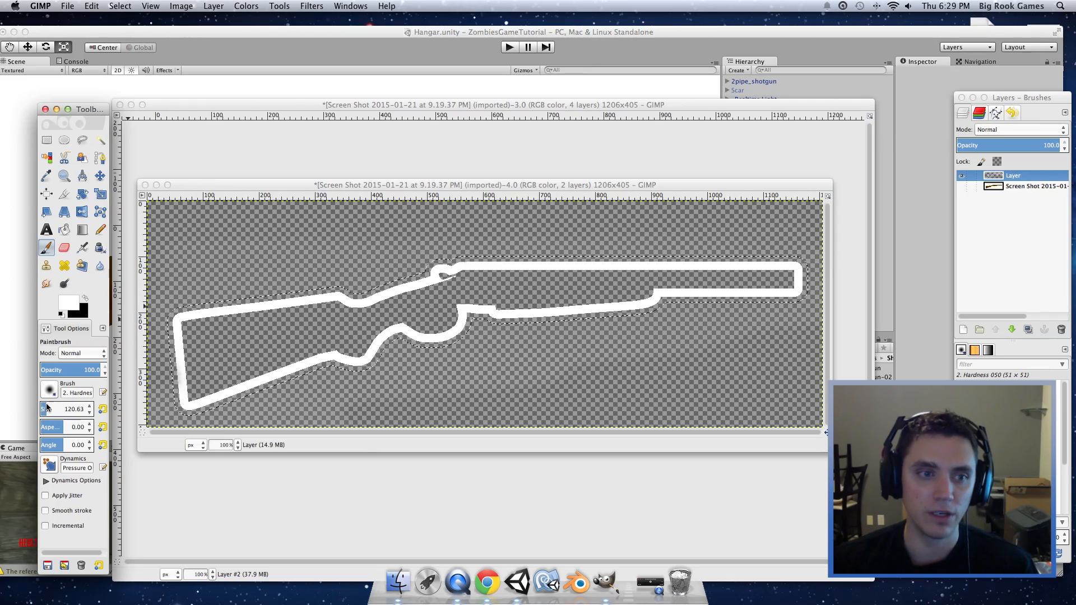
pyautogui.moveTo(48, 407)
pyautogui.mouseDown()
pyautogui.moveTo(58, 413)
pyautogui.moveTo(3, 417)
pyautogui.moveTo(74, 412)
pyautogui.mouseUp()
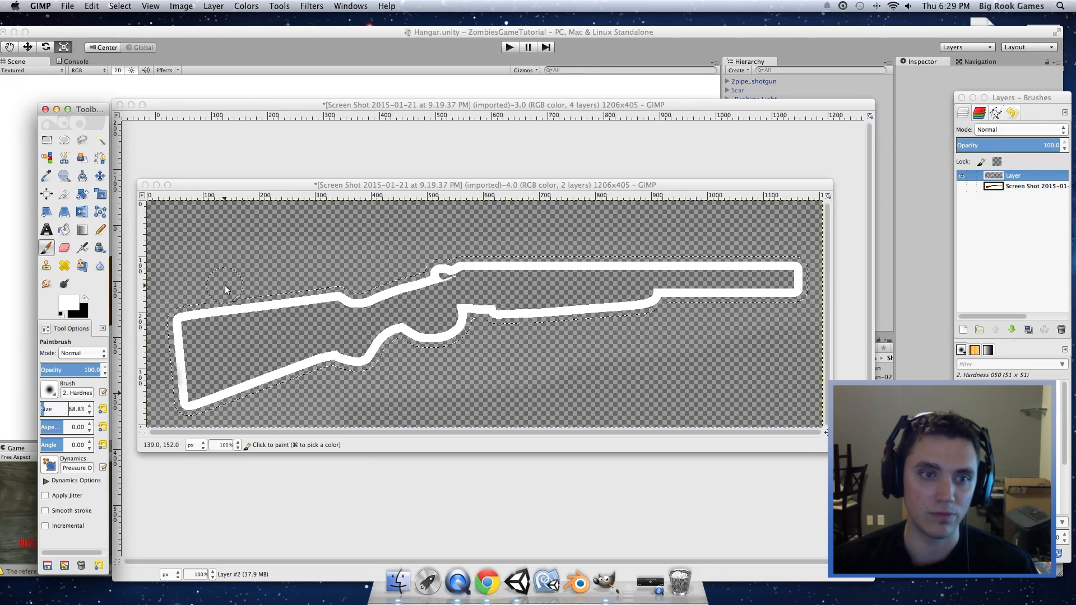
# Step: Brush soft white glow along the outline's upper edge, barrel, trigger guard and stock
pyautogui.moveTo(224, 313)
pyautogui.mouseDown()
pyautogui.moveTo(404, 288)
pyautogui.moveTo(486, 259)
pyautogui.moveTo(677, 249)
pyautogui.moveTo(803, 264)
pyautogui.mouseUp()
pyautogui.moveTo(770, 305)
pyautogui.mouseDown()
pyautogui.moveTo(471, 315)
pyautogui.moveTo(440, 328)
pyautogui.mouseUp()
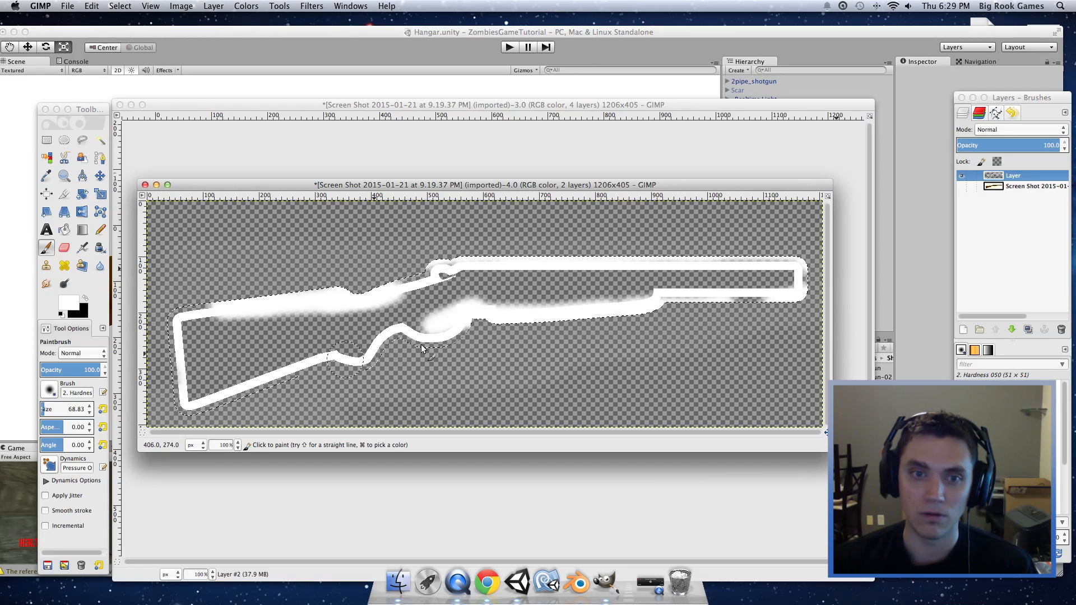
pyautogui.moveTo(319, 360)
pyautogui.mouseDown()
pyautogui.moveTo(391, 355)
pyautogui.moveTo(185, 395)
pyautogui.moveTo(173, 314)
pyautogui.mouseUp()
pyautogui.moveTo(262, 306); pyautogui.dragTo(297, 301)
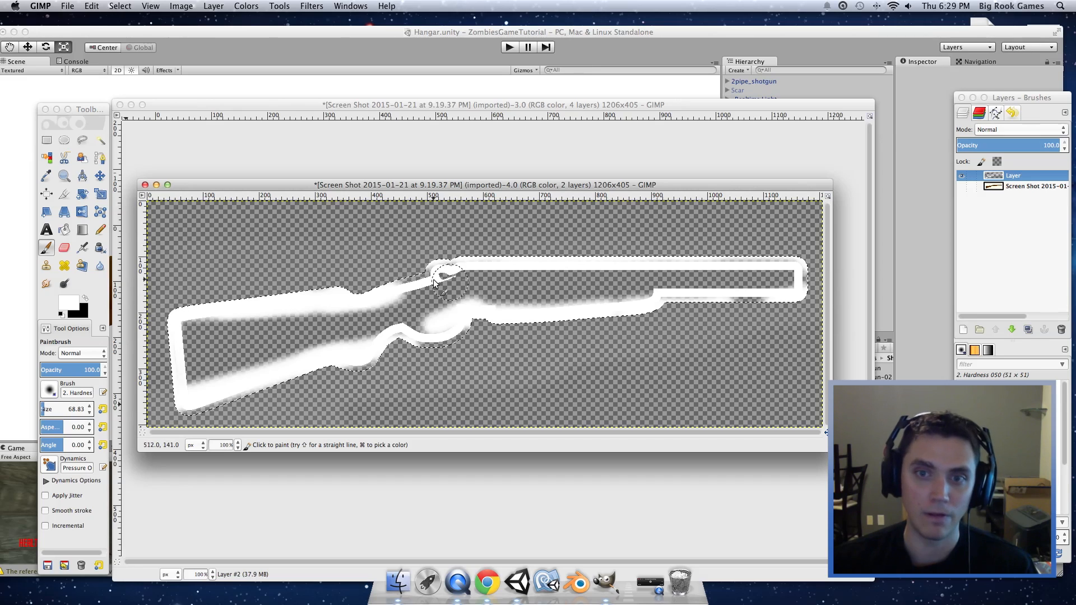
pyautogui.moveTo(368, 281); pyautogui.dragTo(420, 268)
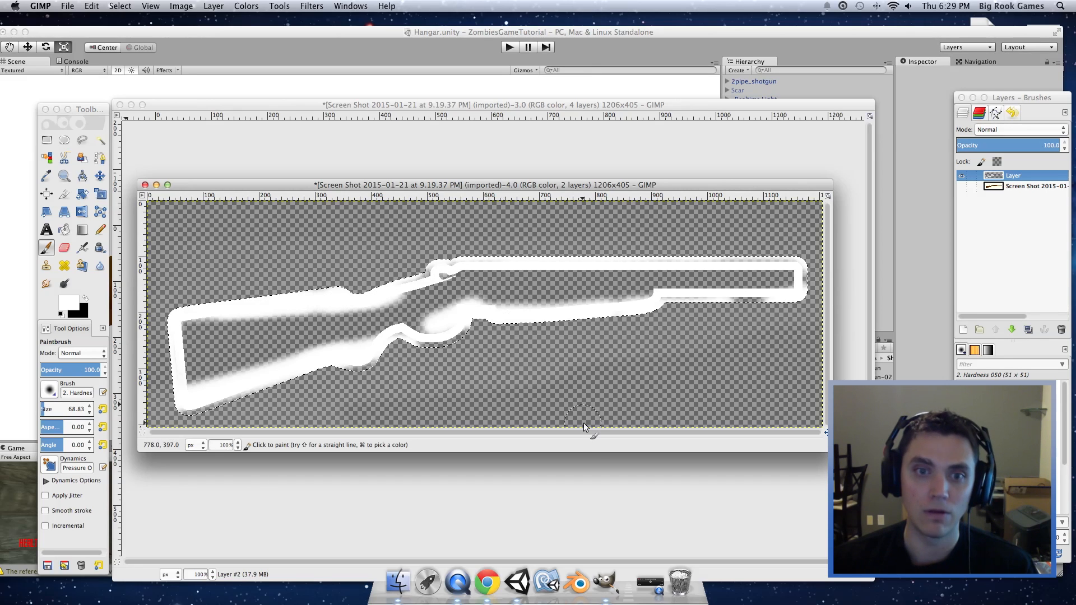
pyautogui.moveTo(416, 352); pyautogui.dragTo(435, 348)
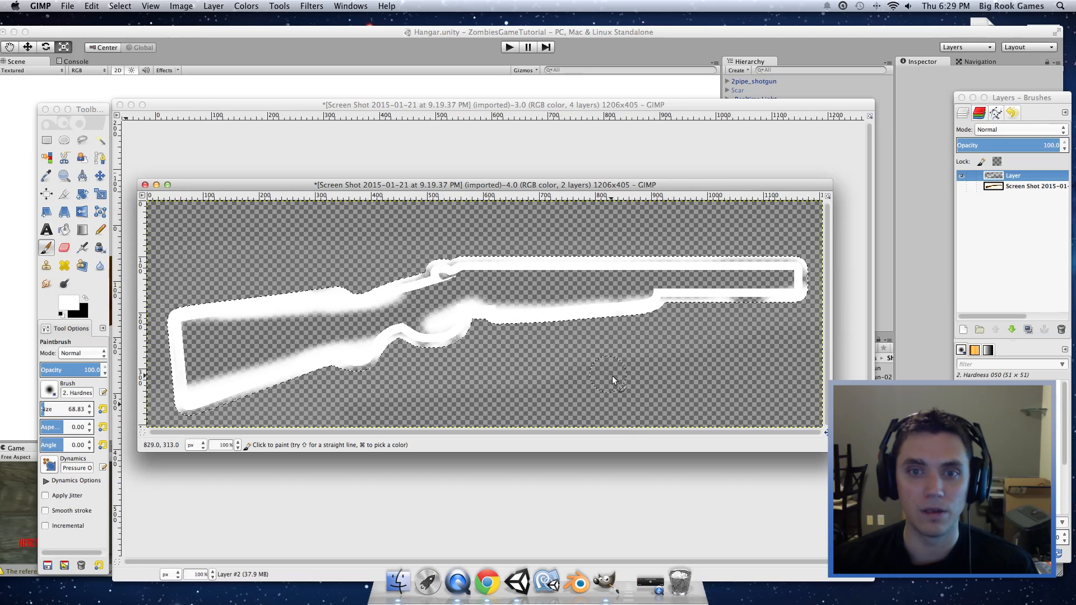
pyautogui.moveTo(754, 308); pyautogui.dragTo(733, 298)
pyautogui.keyDown('super'); pyautogui.scroll(-4, 600, 362); pyautogui.keyUp('super')
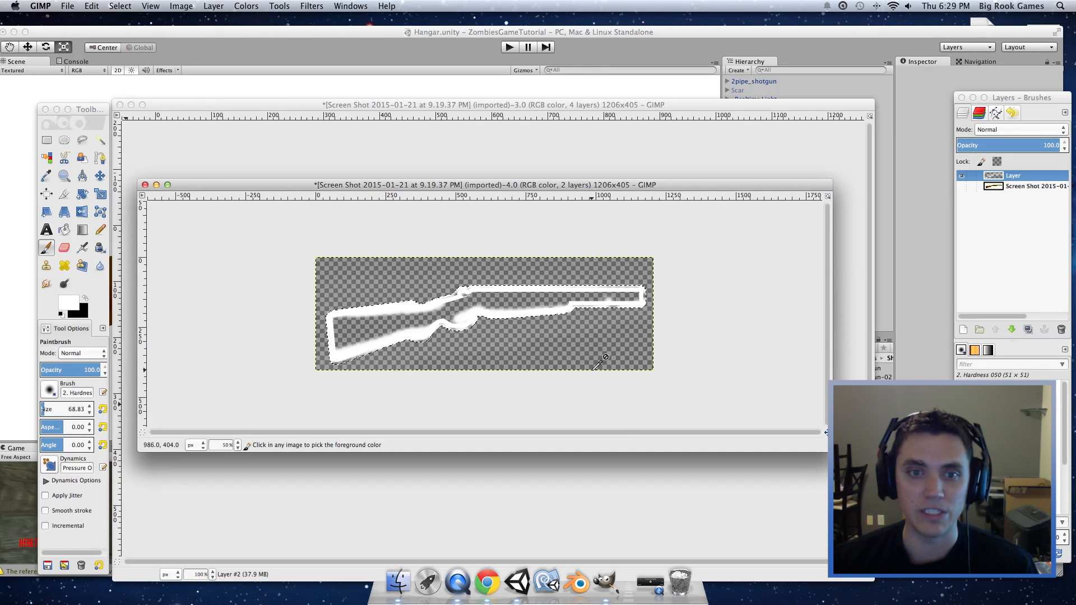
pyautogui.keyDown('super'); pyautogui.scroll(2, 593, 370); pyautogui.keyUp('super')
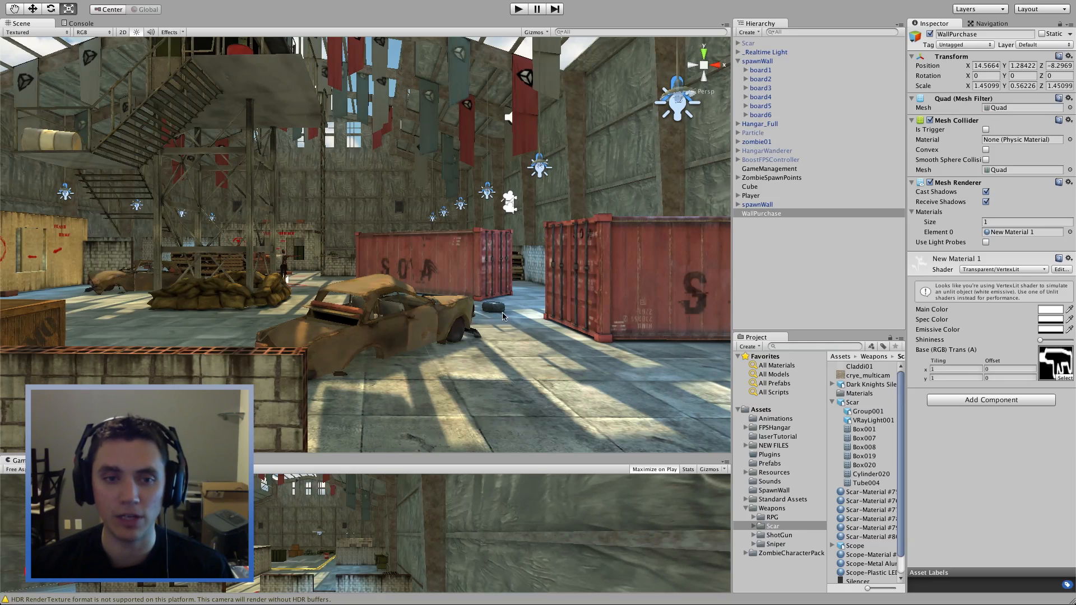
# Step: Frame the wall quad and create a new material in the Scar Materials folder
pyautogui.moveTo(488, 307); pyautogui.dragTo(610, 341, button='middle')
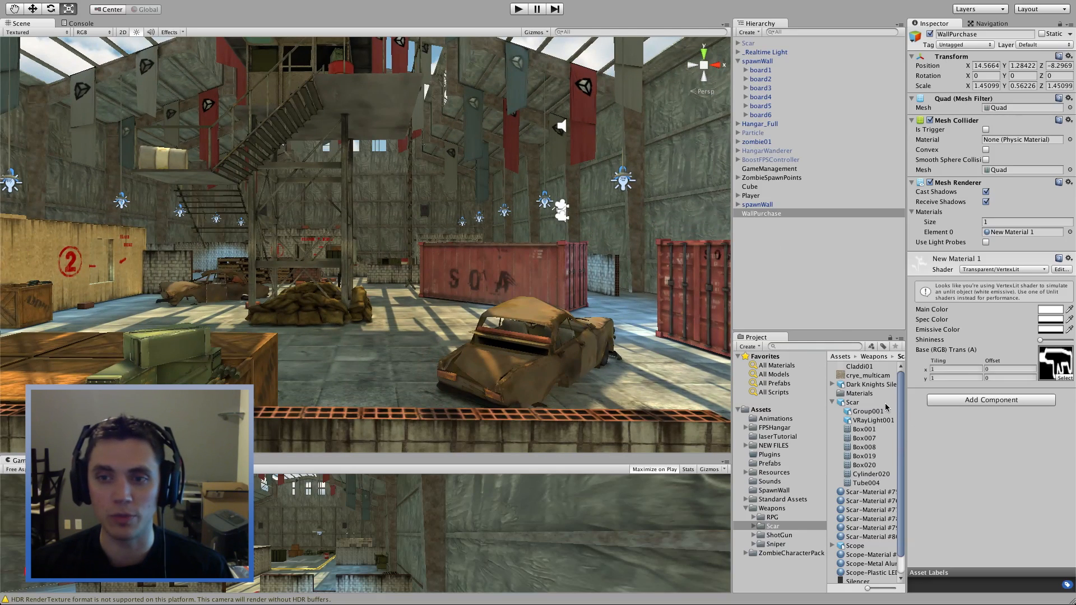
pyautogui.press('f')
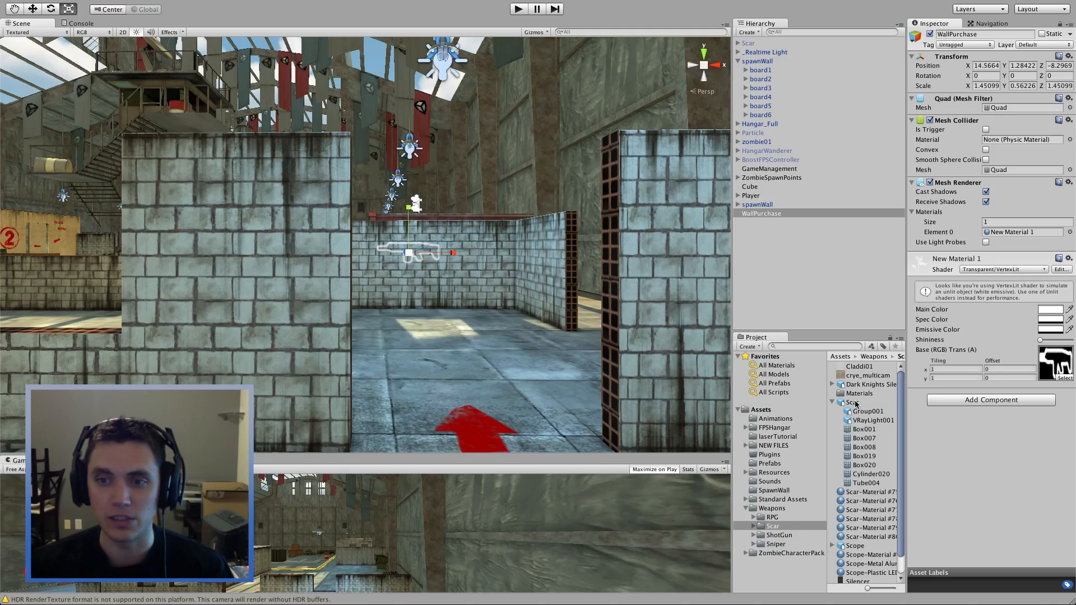
pyautogui.doubleClick(861, 393)
pyautogui.rightClick(851, 526)
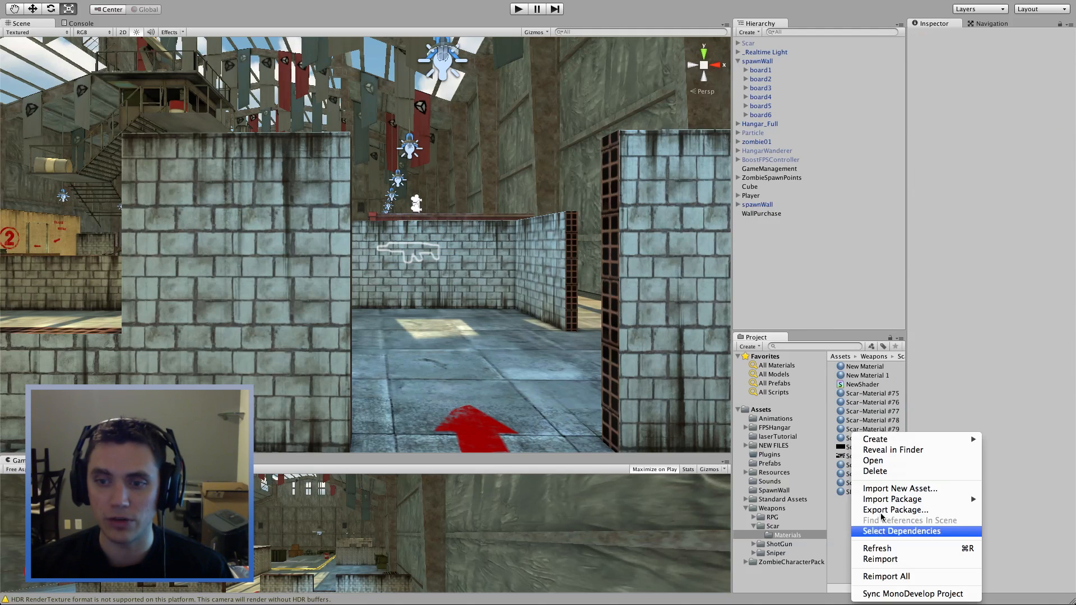
pyautogui.moveTo(905, 440)
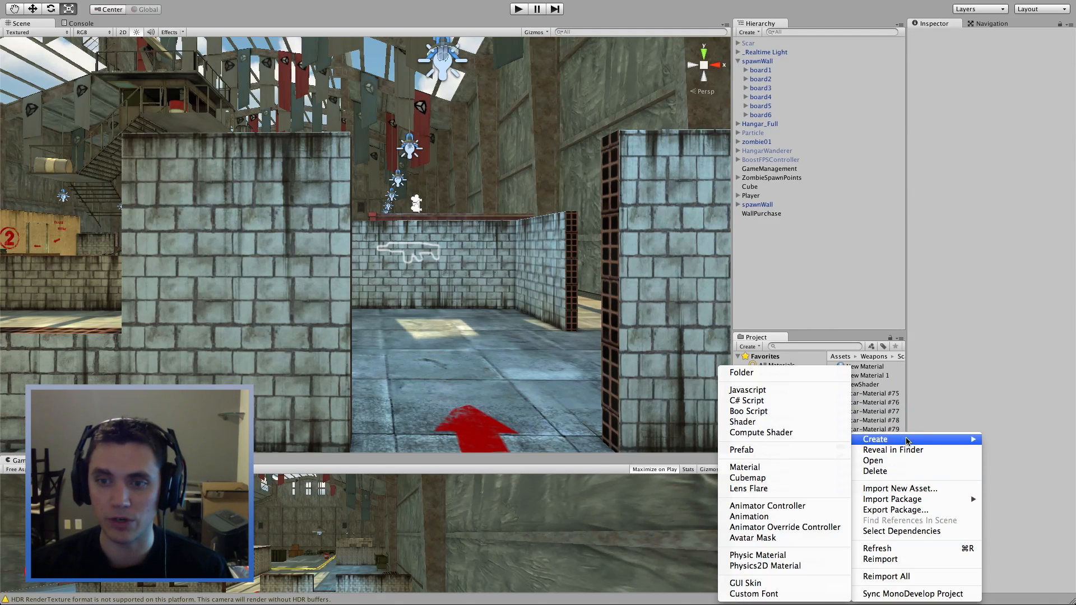
pyautogui.click(787, 470)
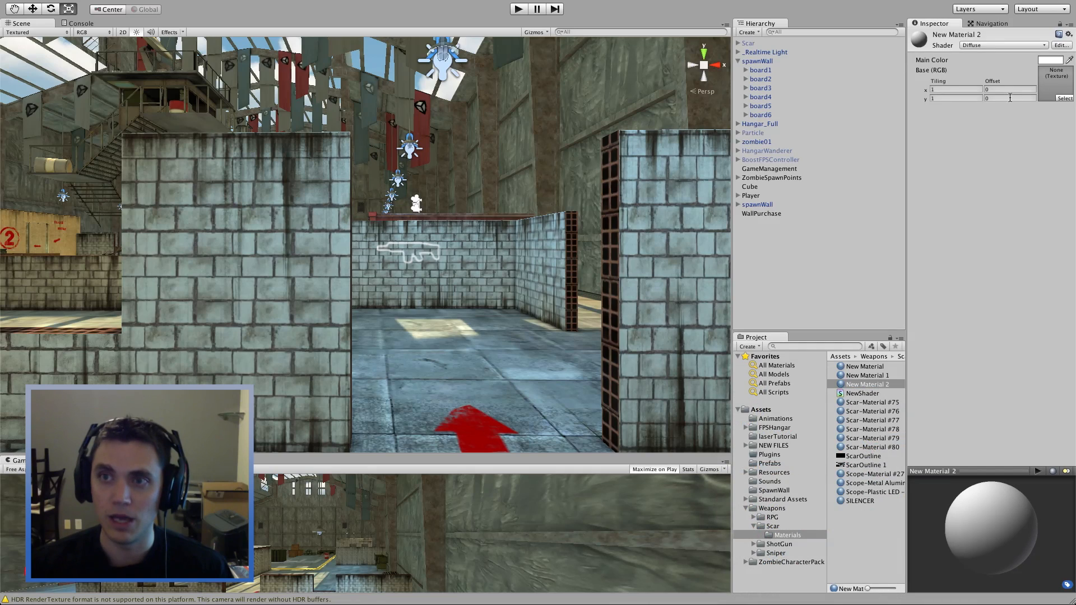
# Step: Assign the ScarOutline 1 texture to New Material 2
pyautogui.click(1064, 100)
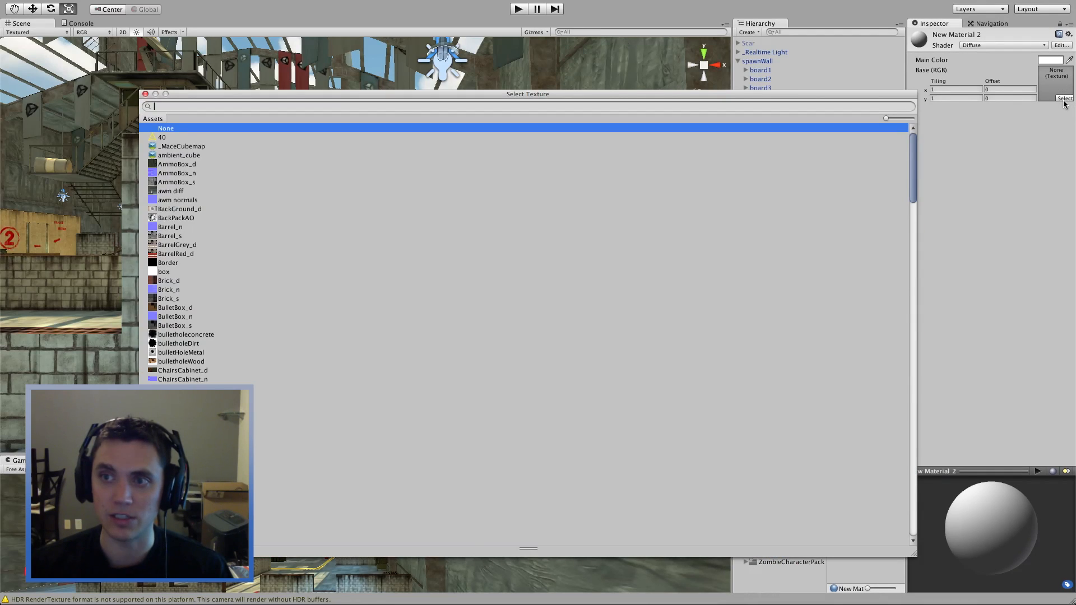
pyautogui.write('sca')
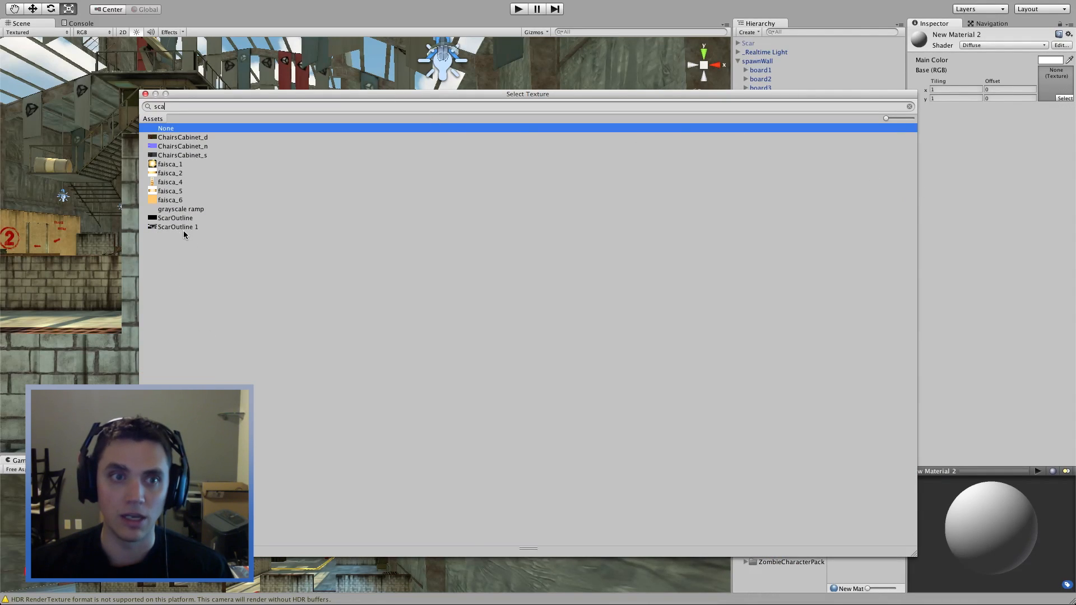
pyautogui.click(183, 227)
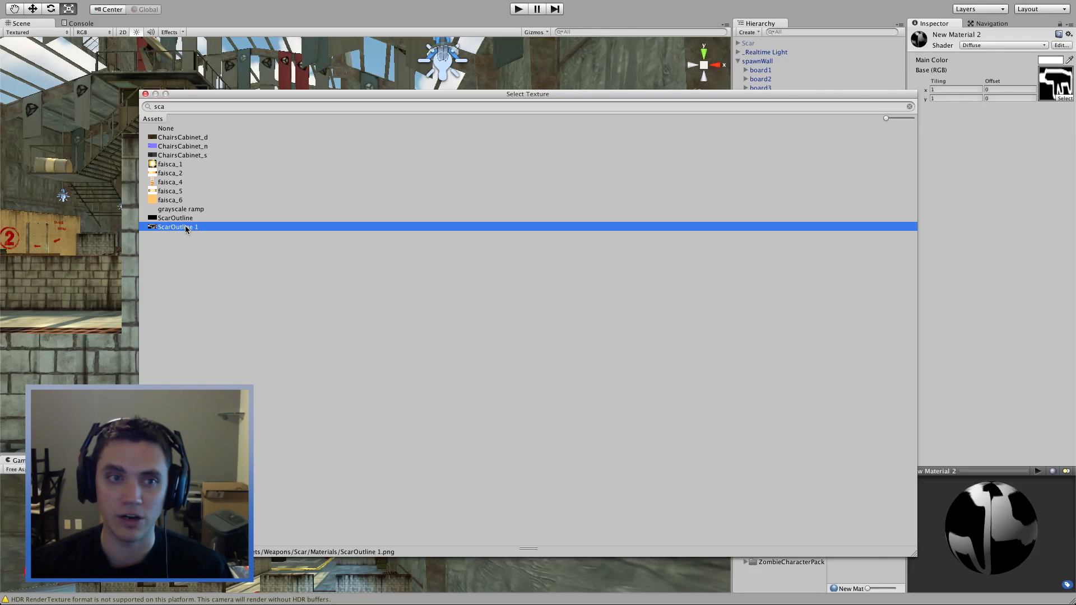
pyautogui.doubleClick(179, 227)
# Step: Switch New Material 2 to the Transparent/Bumped Diffuse shader
pyautogui.click(996, 46)
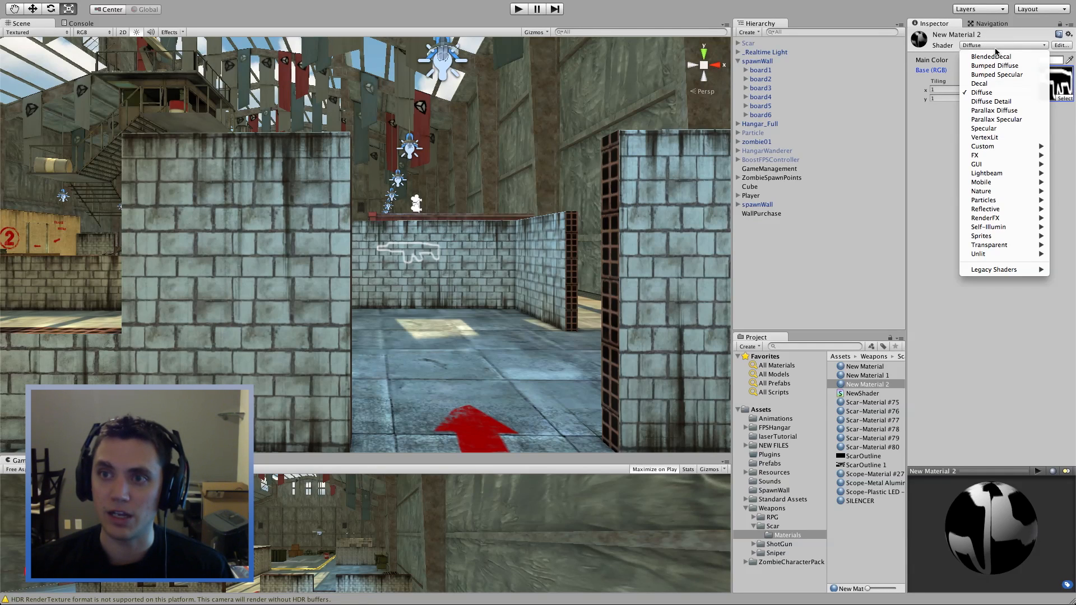
pyautogui.click(949, 64)
pyautogui.click(992, 45)
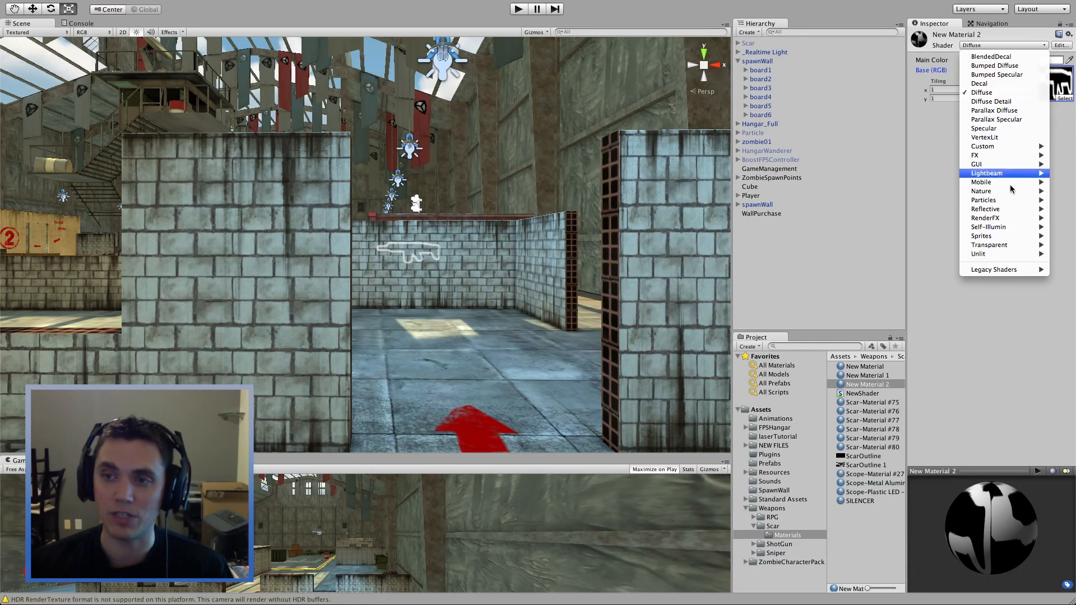
pyautogui.moveTo(1009, 245)
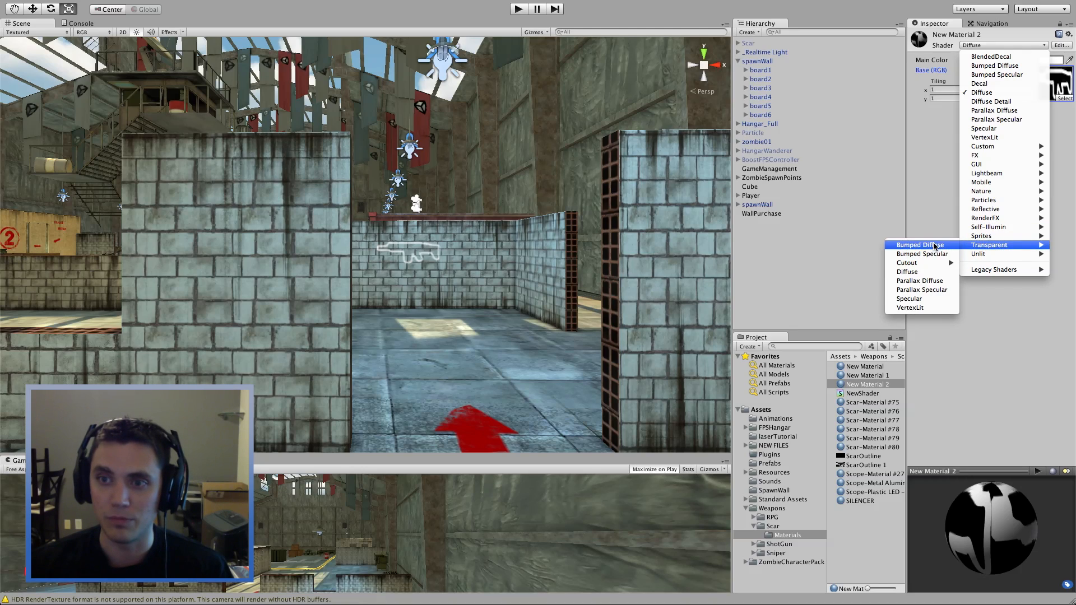
pyautogui.click(934, 246)
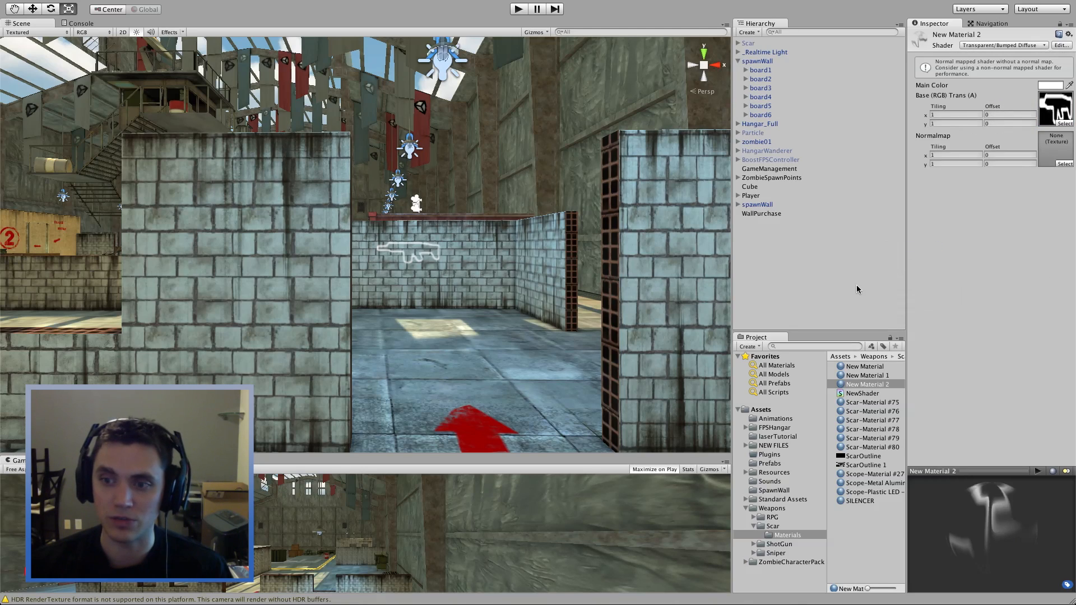
pyautogui.moveTo(426, 322); pyautogui.dragTo(502, 318, button='middle')
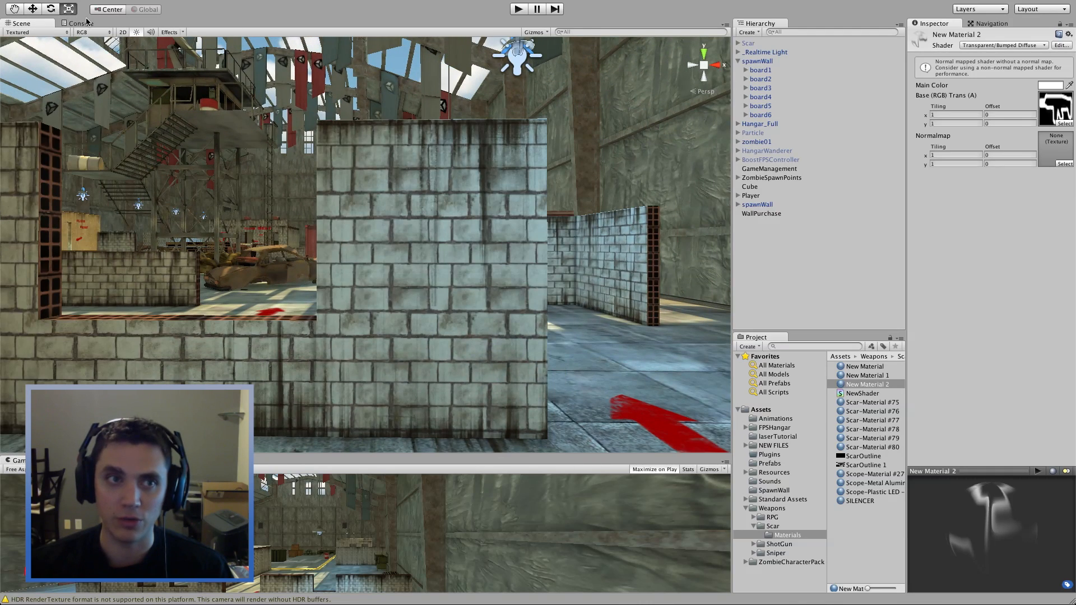
pyautogui.click(164, 6)
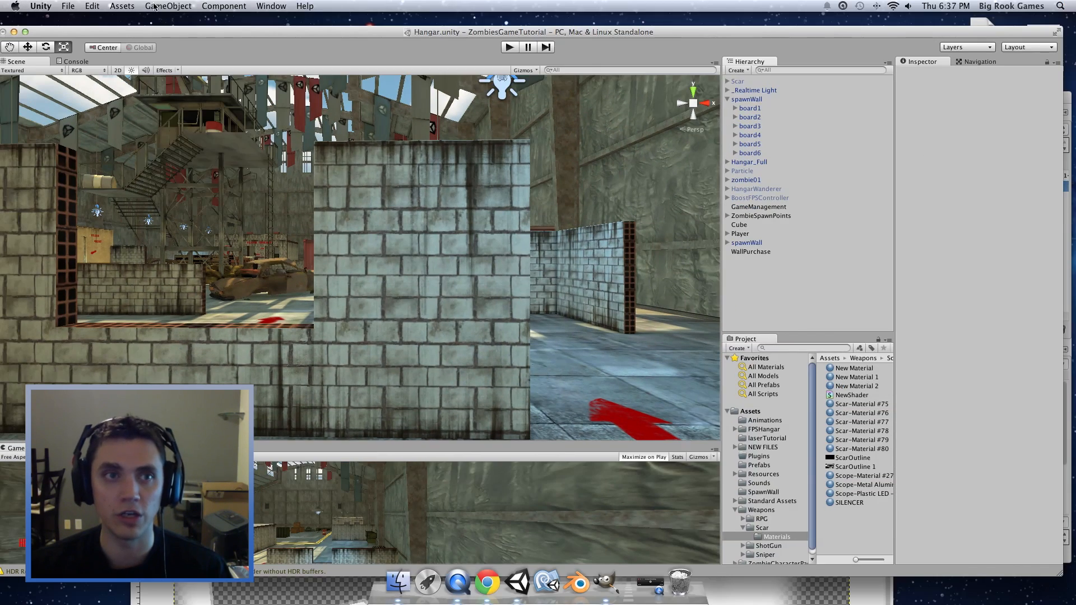
# Step: Create a new Quad in the hangar scene via Create Other > Quad
pyautogui.click(168, 6)
pyautogui.moveTo(202, 41)
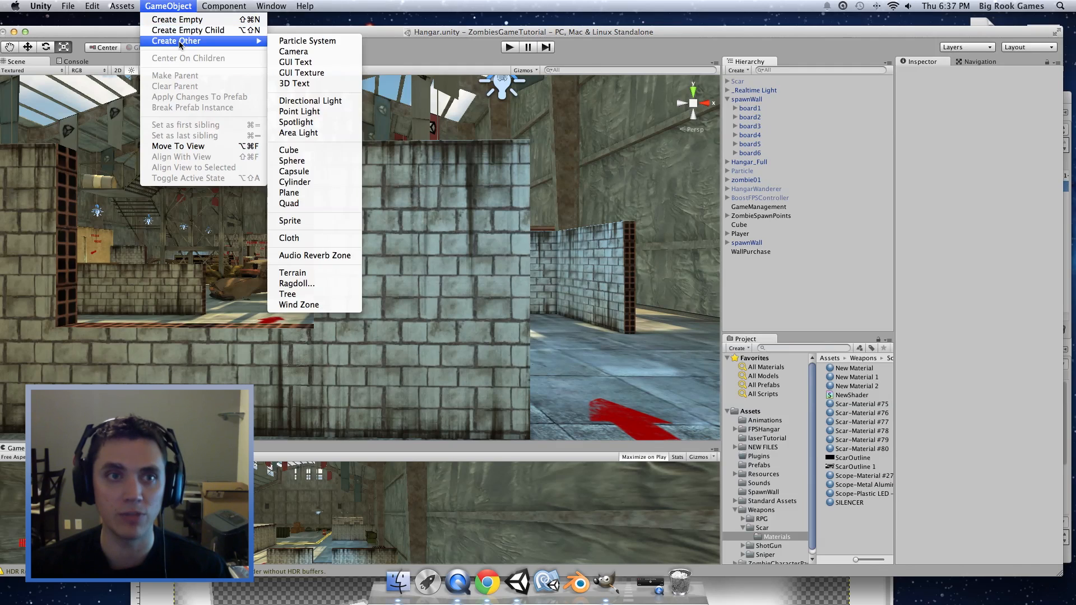
pyautogui.click(325, 206)
pyautogui.keyDown('alt'); pyautogui.moveTo(364, 269); pyautogui.dragTo(655, 294); pyautogui.keyUp('alt')
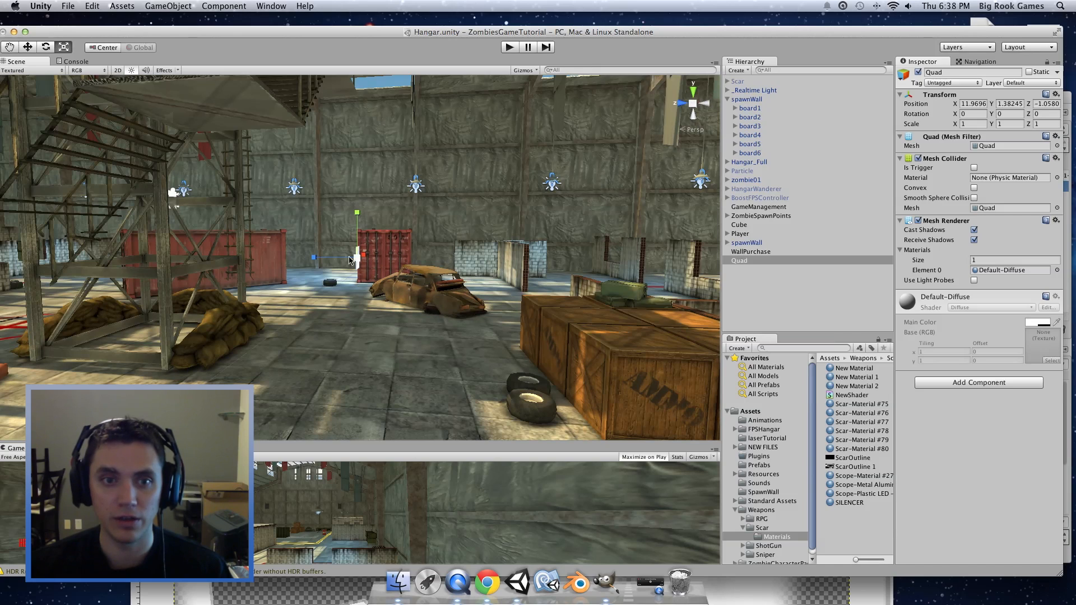
# Step: Move the Quad along Z toward the brick wall
pyautogui.press('w')
pyautogui.moveTo(317, 261); pyautogui.dragTo(465, 276)
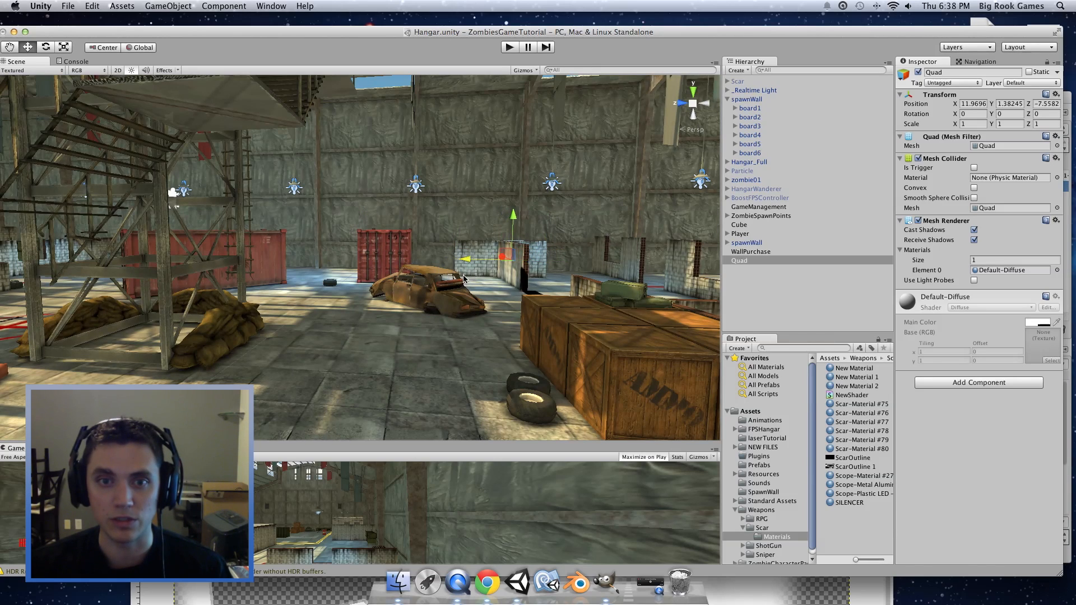
pyautogui.scroll(5, 540, 286)
pyautogui.moveTo(584, 263); pyautogui.dragTo(762, 339)
# Step: Set the Quad's Y rotation to 180 in the Inspector
pyautogui.moveTo(1007, 114); pyautogui.dragTo(987, 113)
pyautogui.write('148')
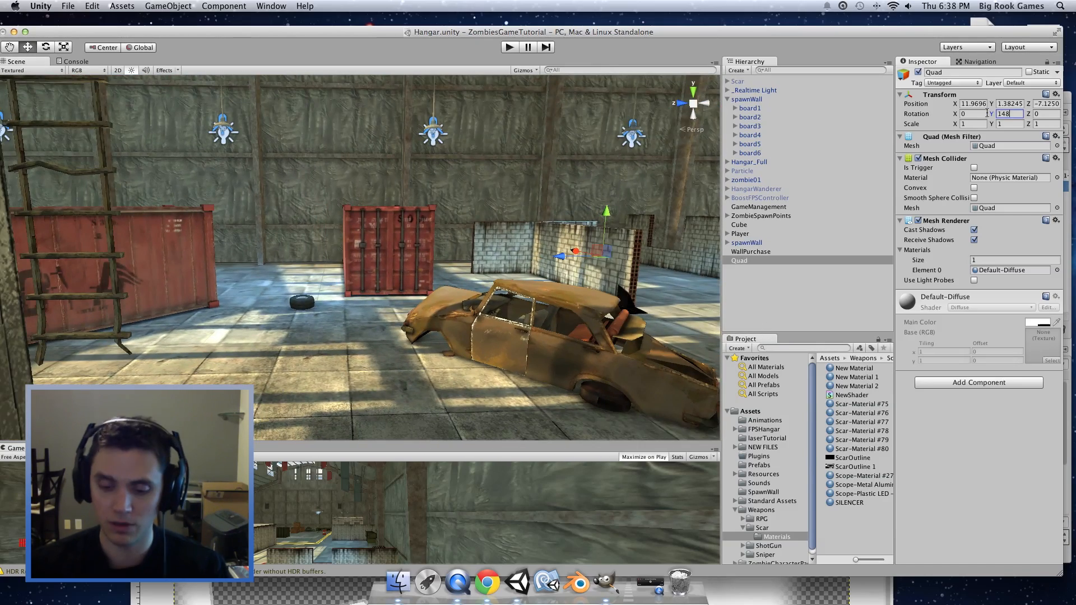
pyautogui.press('BackSpace')
pyautogui.press('BackSpace')
pyautogui.press('BackSpace')
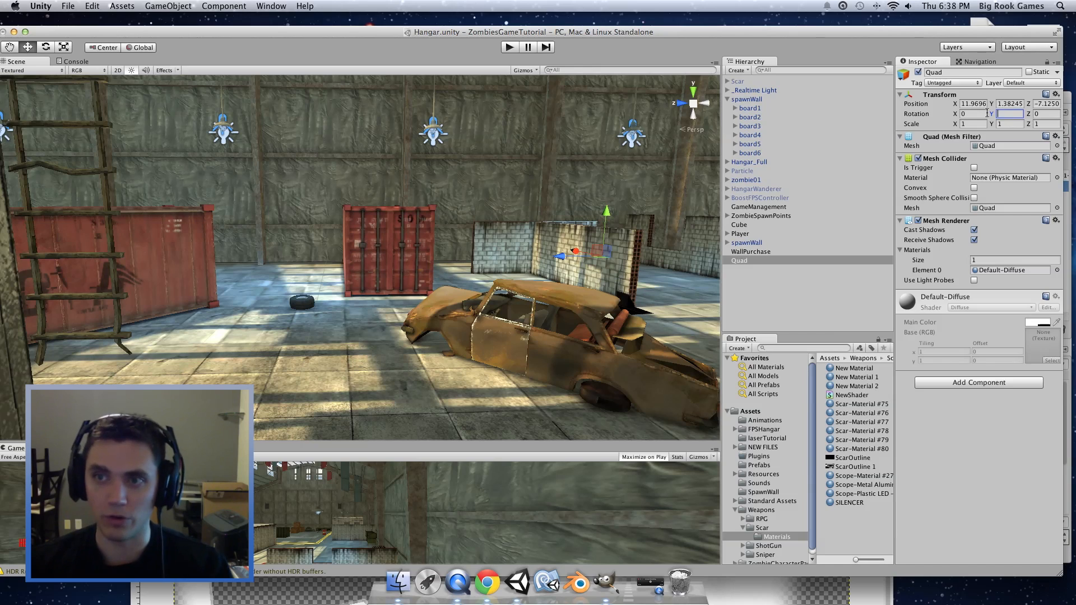
pyautogui.write('180')
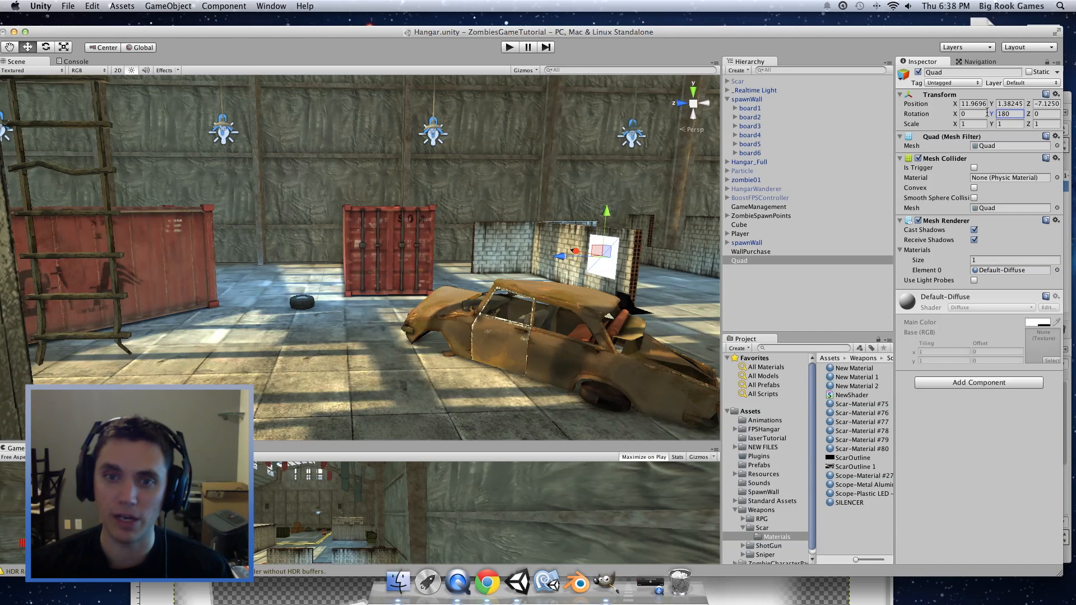
pyautogui.keyDown('alt'); pyautogui.moveTo(493, 322); pyautogui.dragTo(591, 325); pyautogui.keyUp('alt')
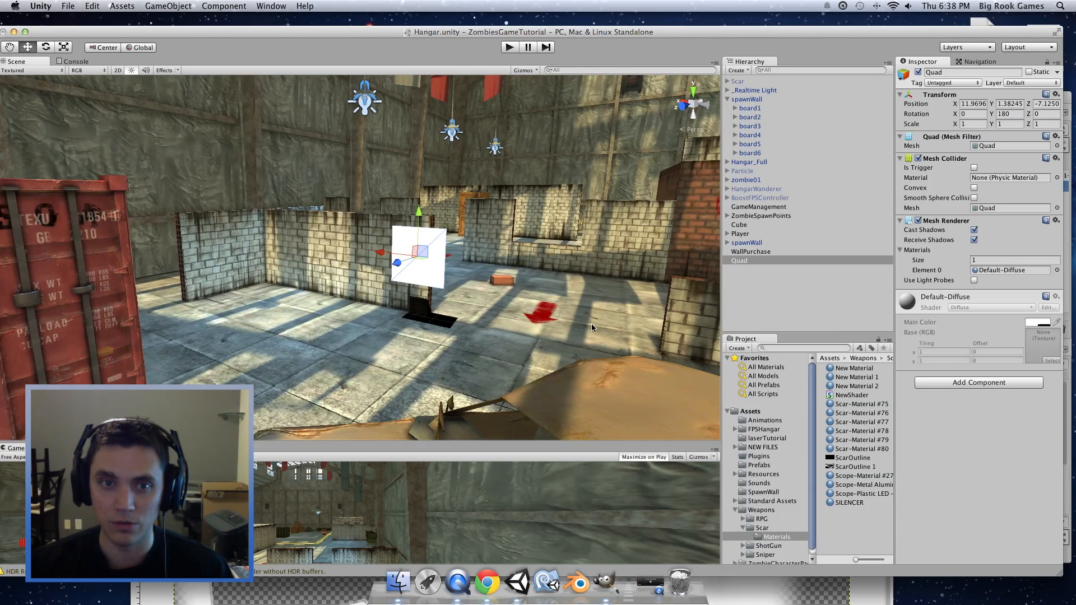
pyautogui.click(860, 386)
# Step: Apply New Material 2 to the Quad and push it back into the brick wall
pyautogui.moveTo(863, 390); pyautogui.dragTo(420, 257)
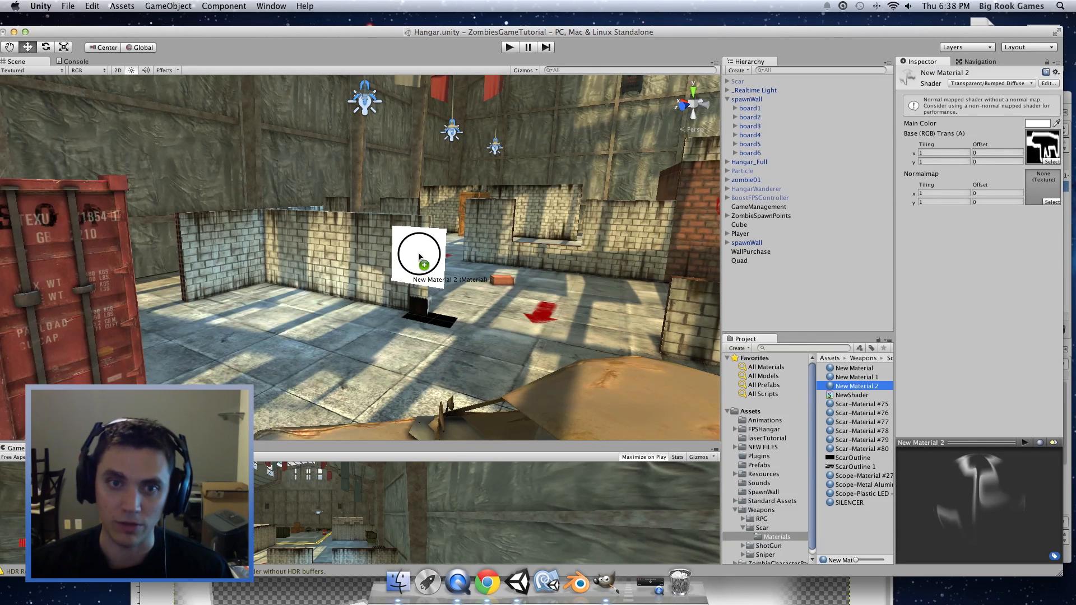
pyautogui.moveTo(420, 257); pyautogui.dragTo(379, 294)
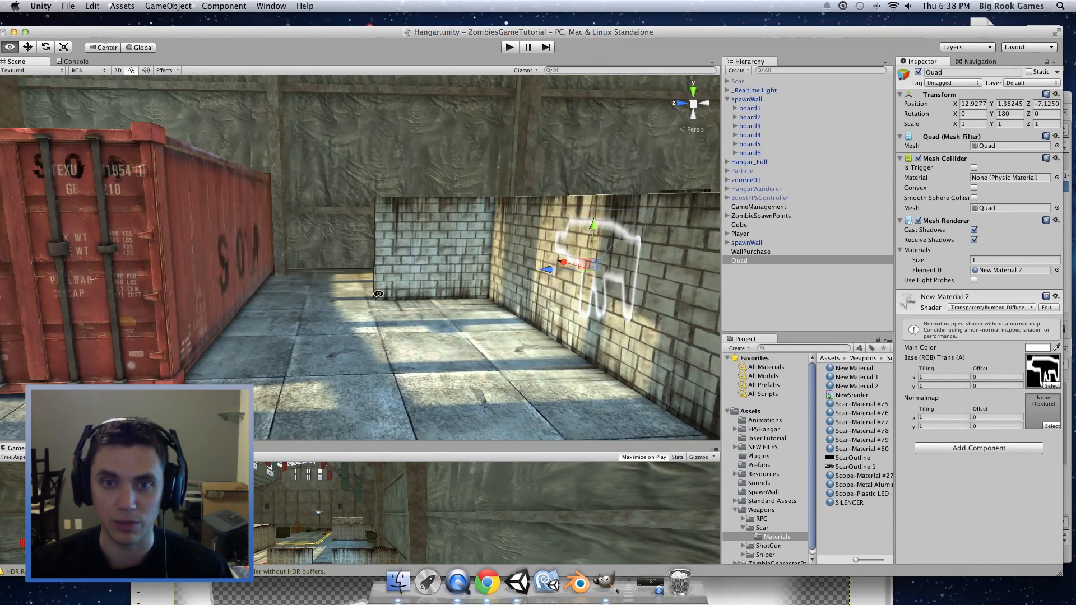
pyautogui.moveTo(541, 275); pyautogui.dragTo(387, 253, button='middle')
pyautogui.moveTo(386, 252); pyautogui.dragTo(489, 256)
pyautogui.keyDown('alt'); pyautogui.moveTo(483, 312); pyautogui.dragTo(799, 337); pyautogui.keyUp('alt')
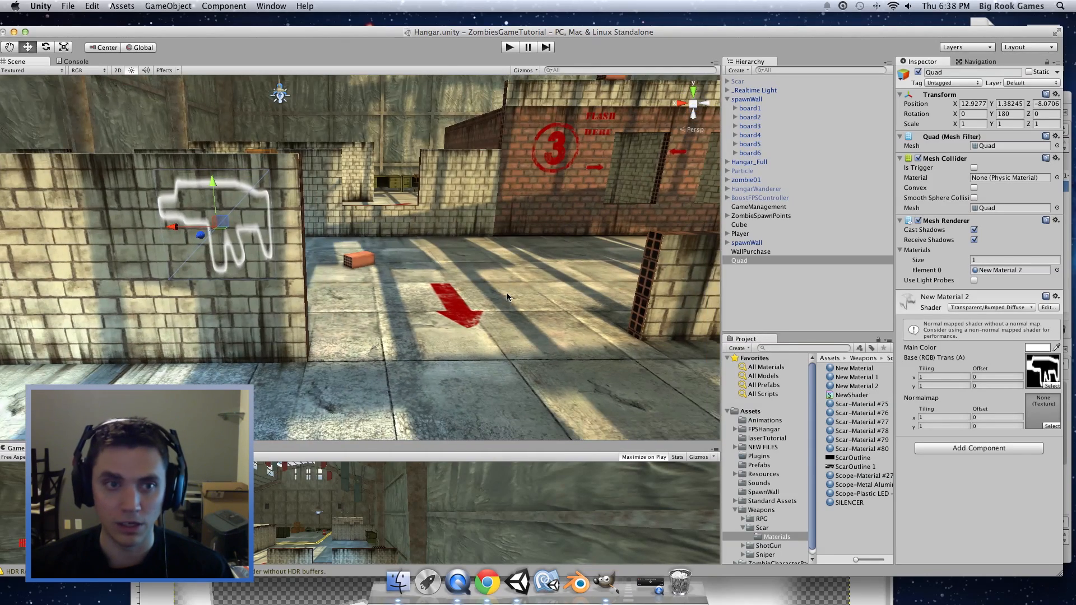
pyautogui.moveTo(507, 294); pyautogui.dragTo(573, 283, button='middle')
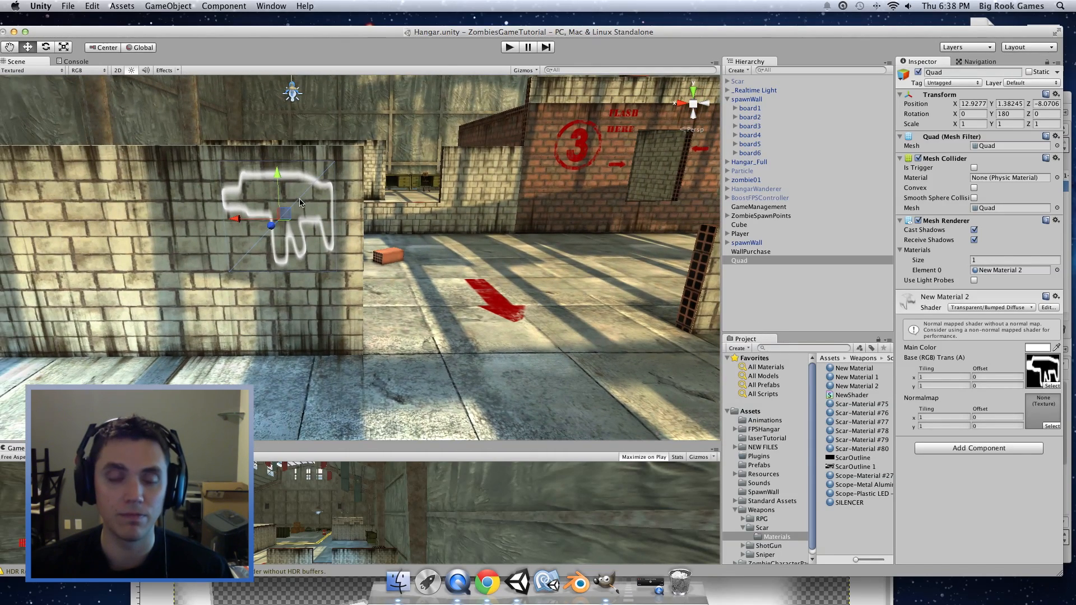
# Step: Flatten the quad to a Y scale of 0.3745 and slide it left along X
pyautogui.press('x')
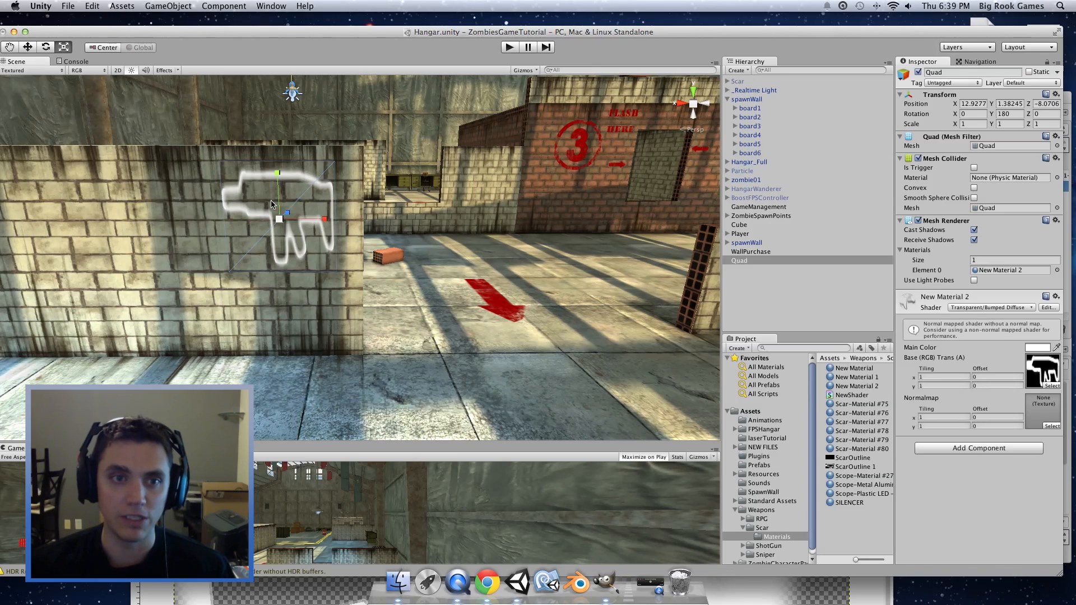
pyautogui.moveTo(278, 175); pyautogui.dragTo(279, 201)
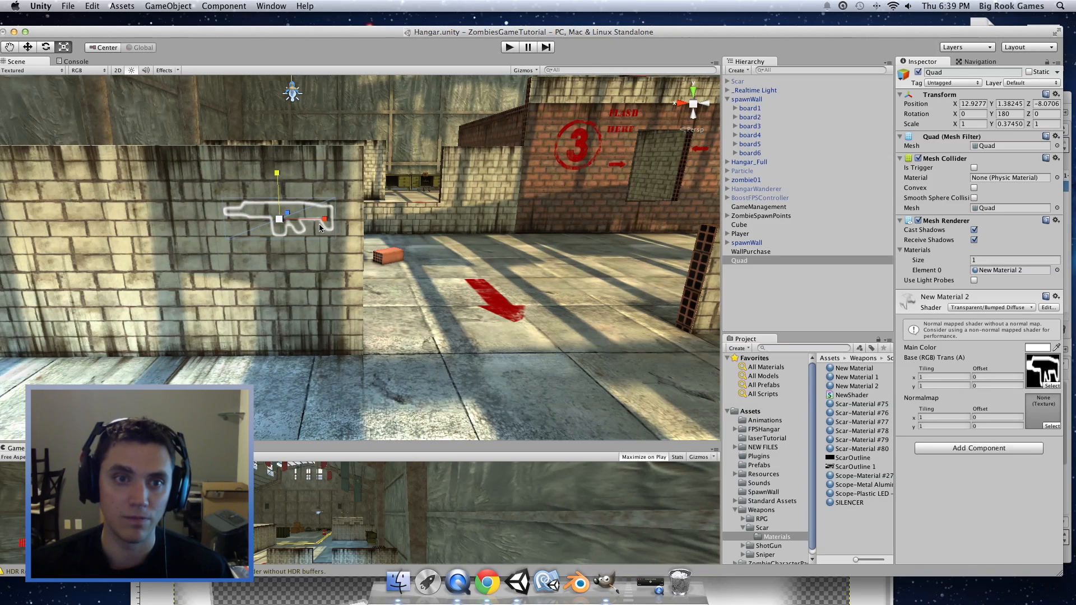
pyautogui.press('w')
pyautogui.click(237, 221)
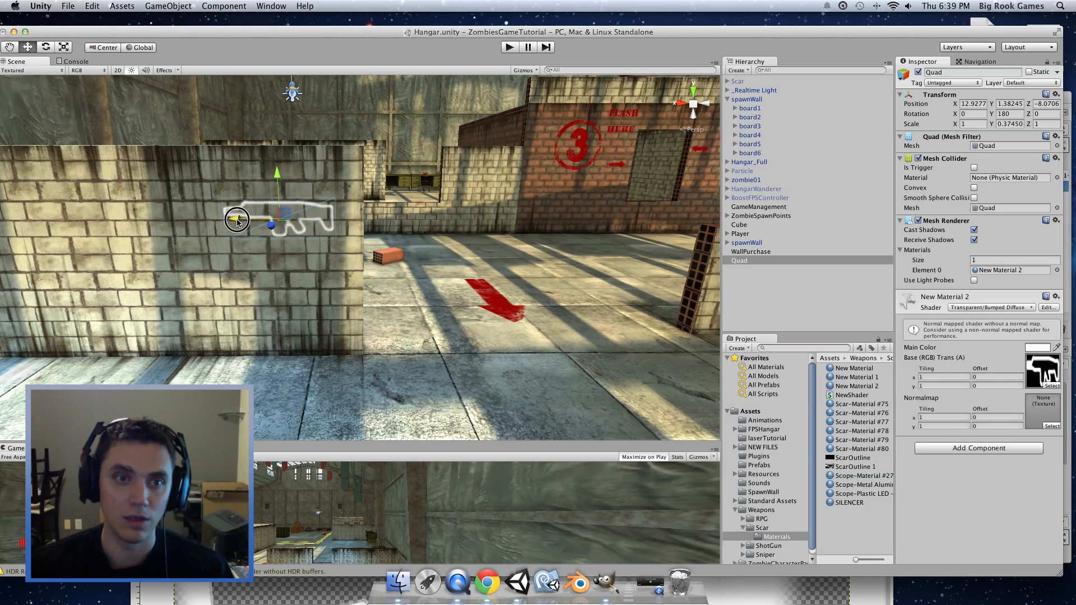
pyautogui.moveTo(237, 221); pyautogui.dragTo(159, 222)
# Step: Scale the quad up uniformly to about 1.10821 × 0.41502
pyautogui.keyDown('alt'); pyautogui.moveTo(412, 235); pyautogui.dragTo(394, 264); pyautogui.keyUp('alt')
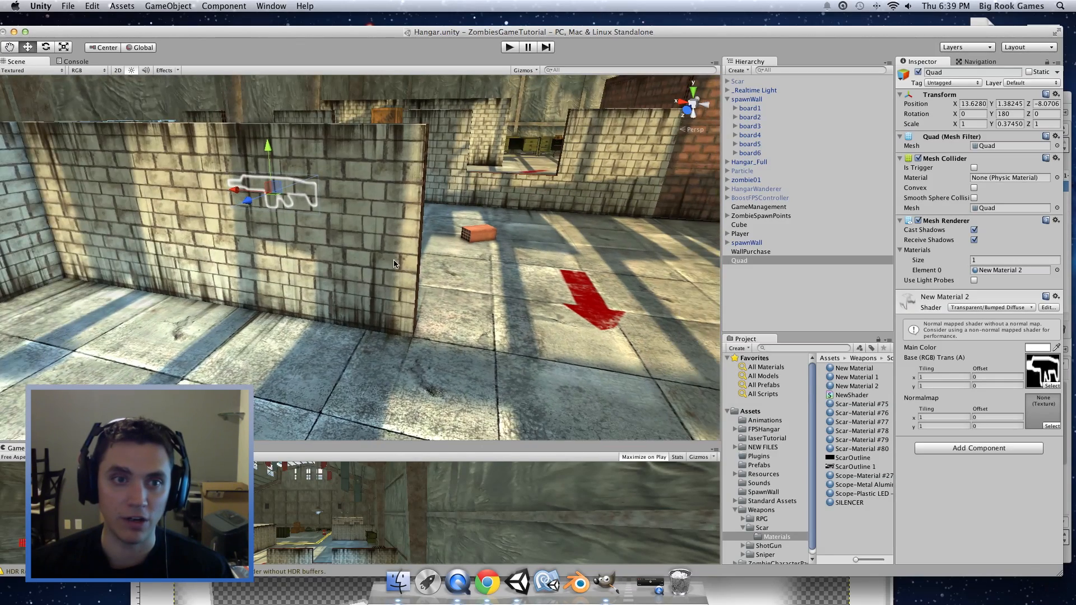
pyautogui.press('r')
pyautogui.moveTo(272, 195); pyautogui.dragTo(279, 193)
pyautogui.moveTo(417, 283); pyautogui.dragTo(510, 335, button='middle')
pyautogui.scroll(5, 493, 298)
# Step: Recentre and deselect the quad, then orbit to view the rifle outline from across the hangar
pyautogui.scroll(6, 494, 297)
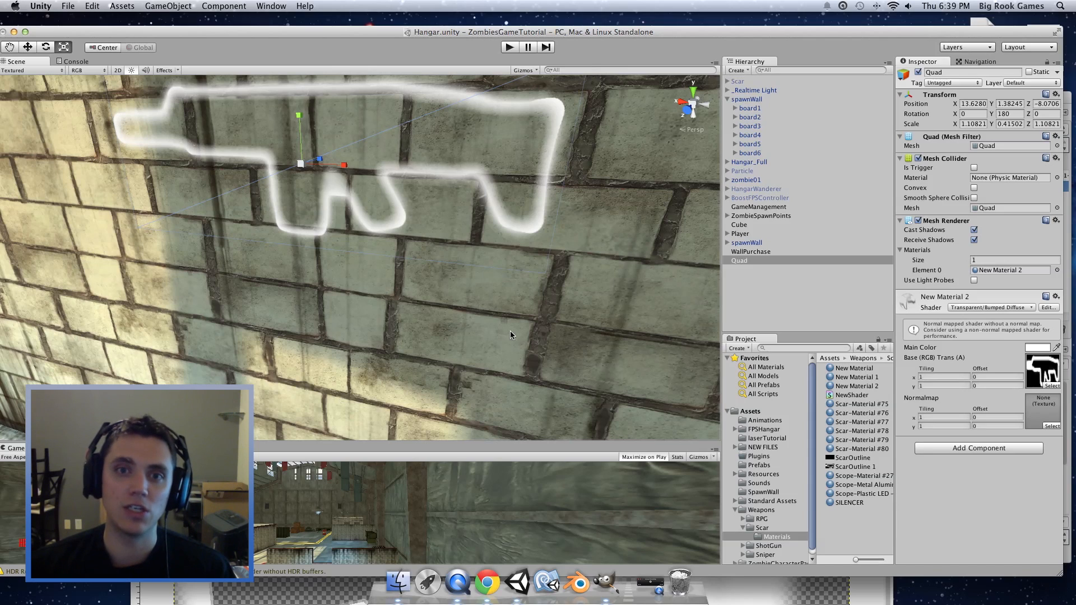
pyautogui.moveTo(449, 242); pyautogui.dragTo(508, 269, button='middle')
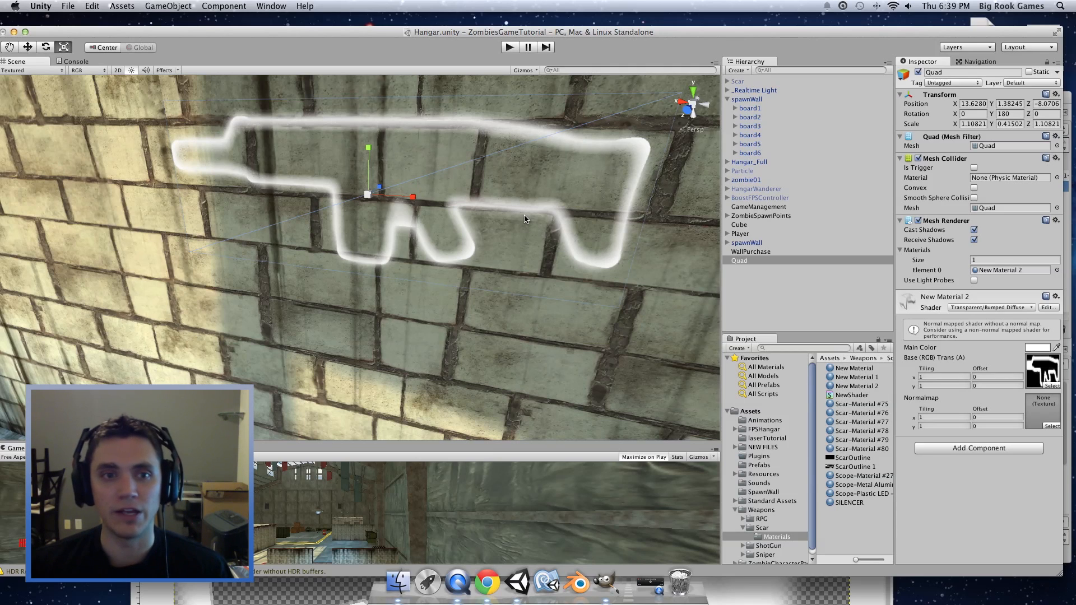
pyautogui.scroll(-10, 544, 225)
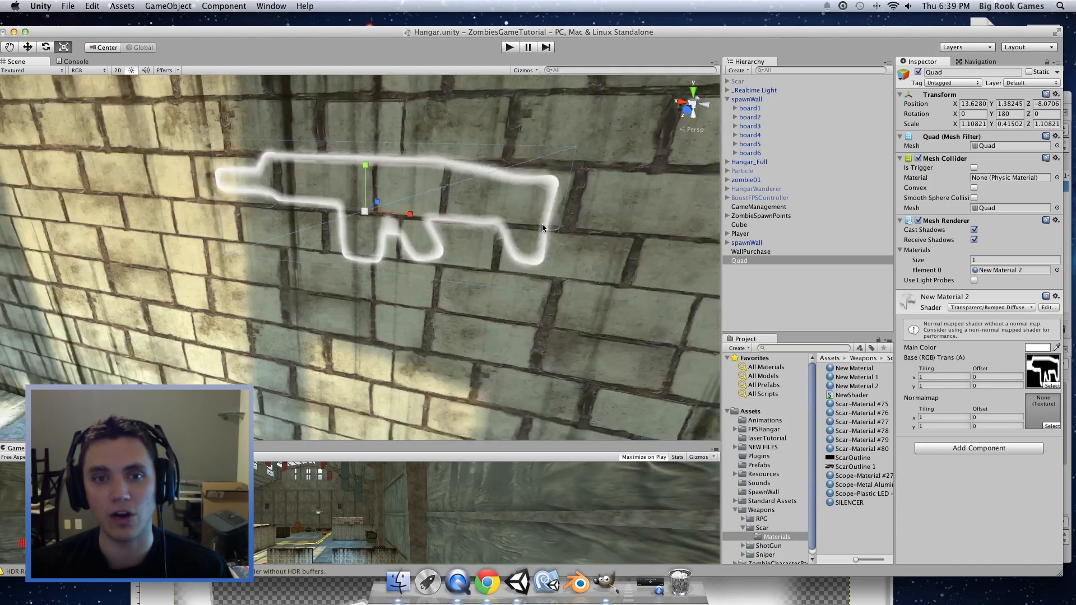
pyautogui.moveTo(511, 275); pyautogui.dragTo(747, 260)
pyautogui.keyDown('alt'); pyautogui.moveTo(522, 296); pyautogui.dragTo(471, 216); pyautogui.keyUp('alt')
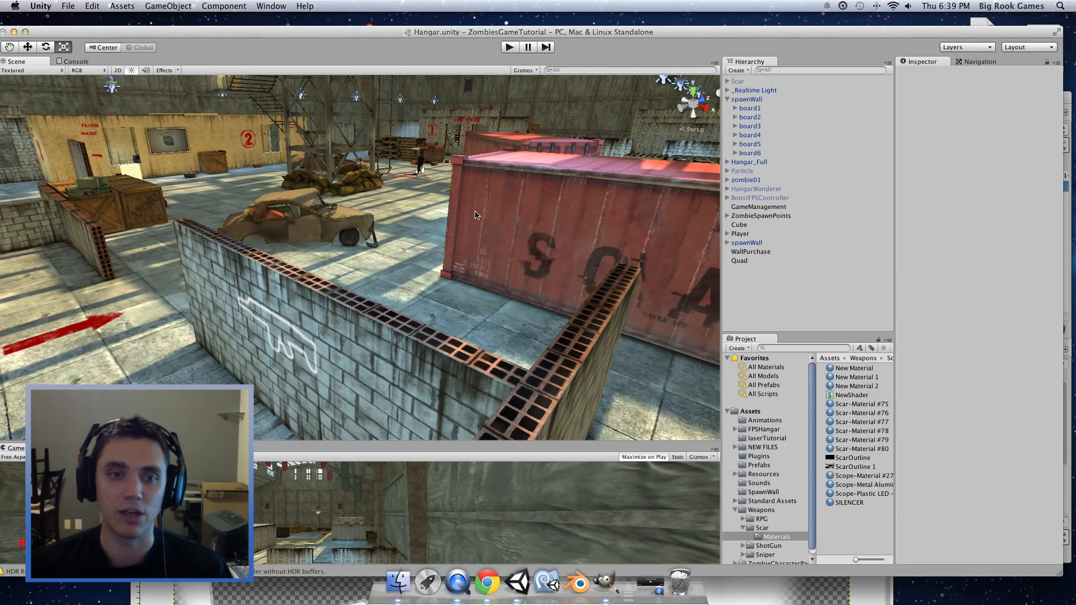